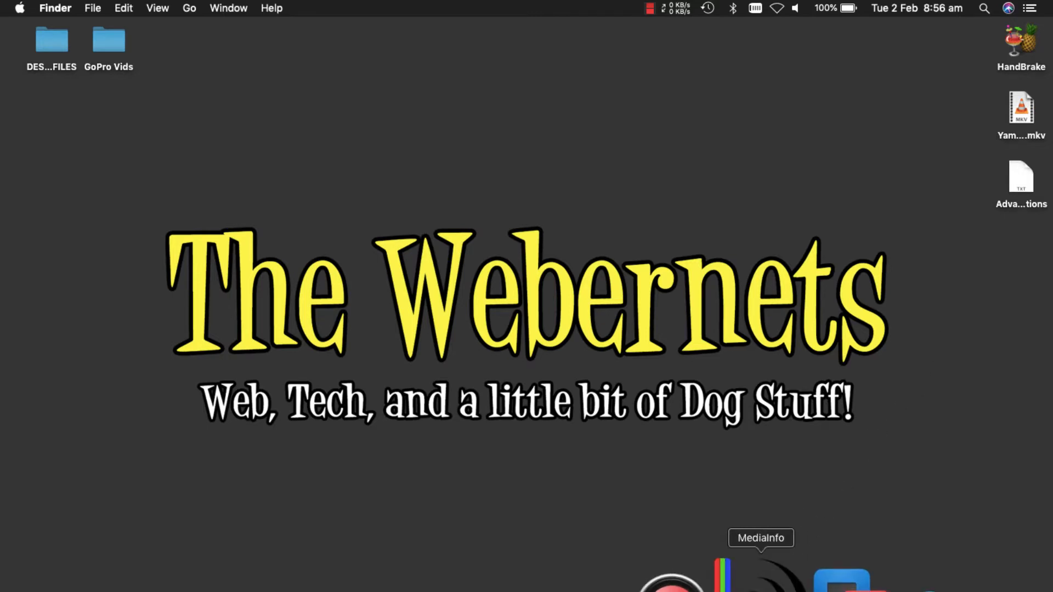
Inspect the general and stream details of Yamato.mkv in MediaInfo, and close its window.
{"action": "left_click", "coordinate": [757, 573]}
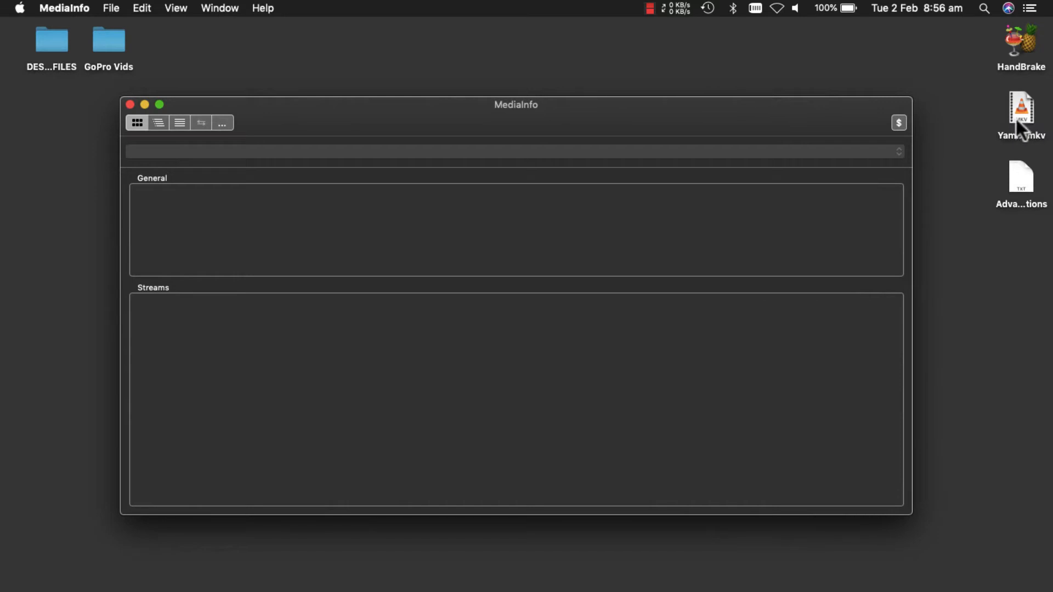
{"action": "left_click_drag", "start_coordinate": [1021, 117], "coordinate": [520, 213]}
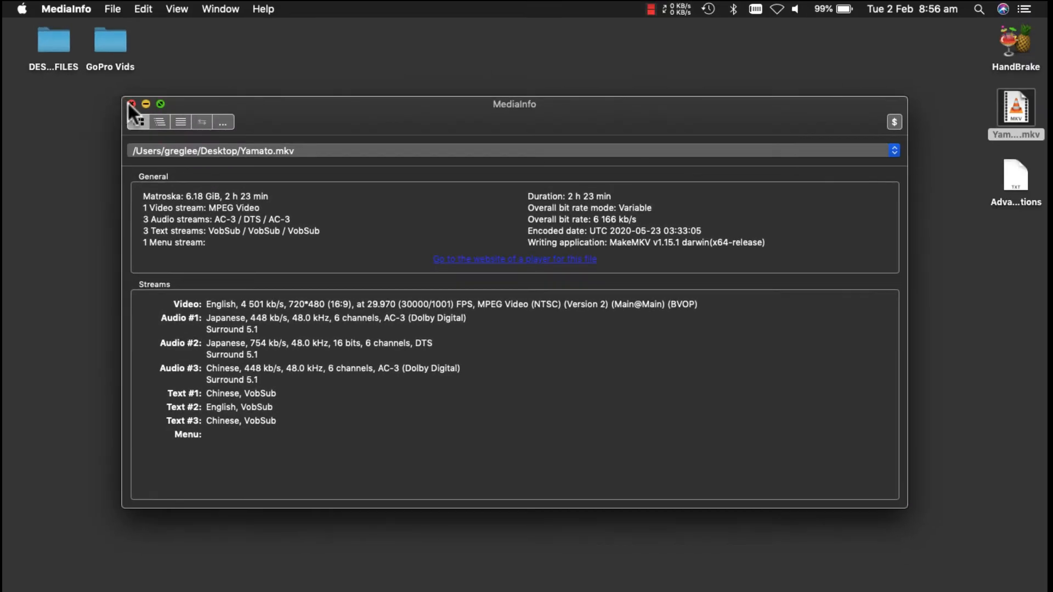
{"action": "left_click", "coordinate": [130, 103]}
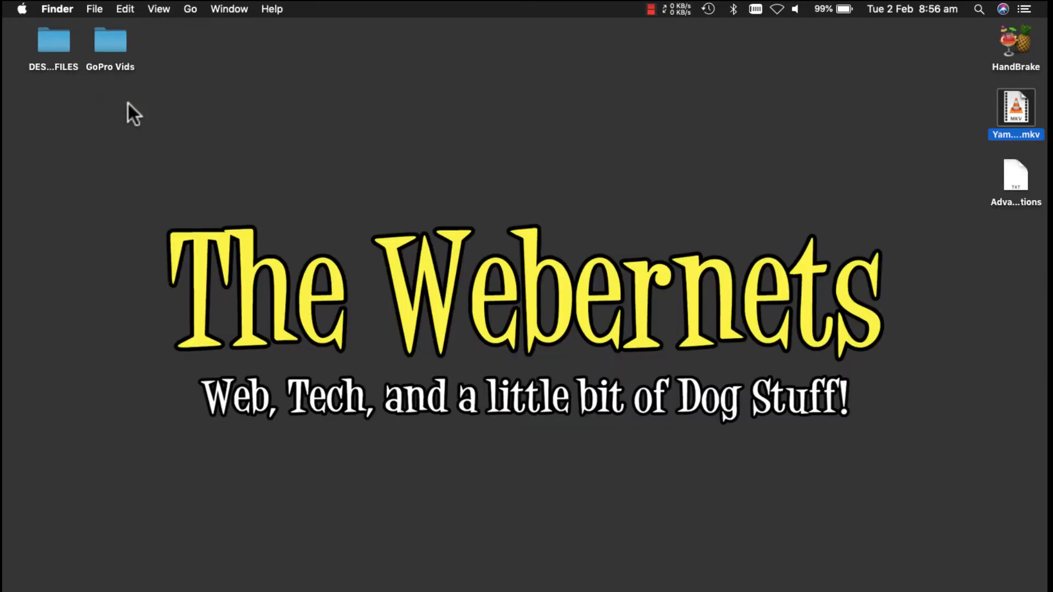
Open HandBrake from the desktop and load Yamato.mkv as the source video.
{"action": "double_click", "coordinate": [1019, 43]}
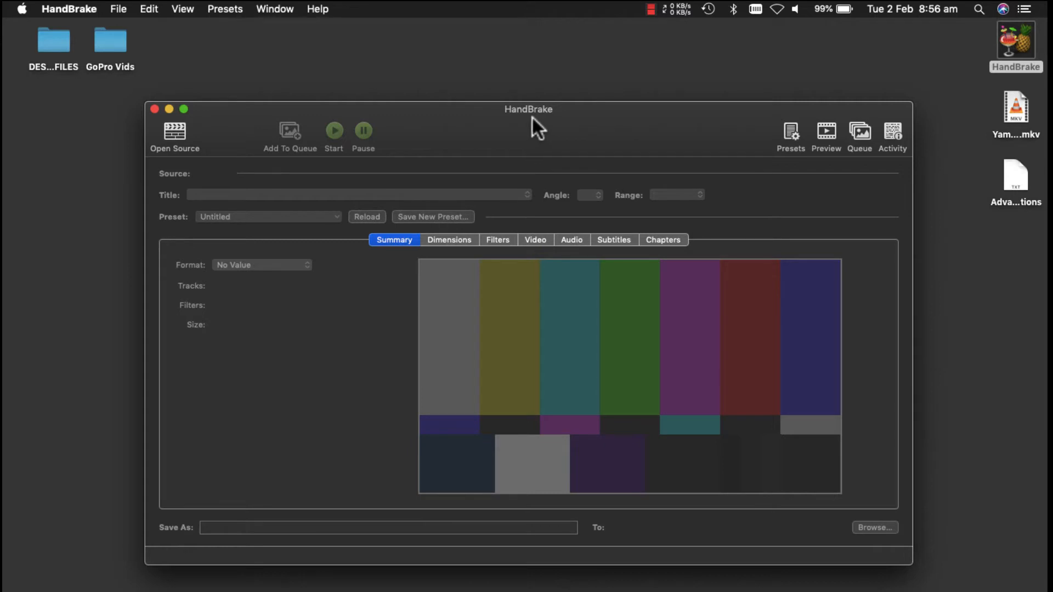
{"action": "left_click_drag", "start_coordinate": [532, 117], "coordinate": [533, 108]}
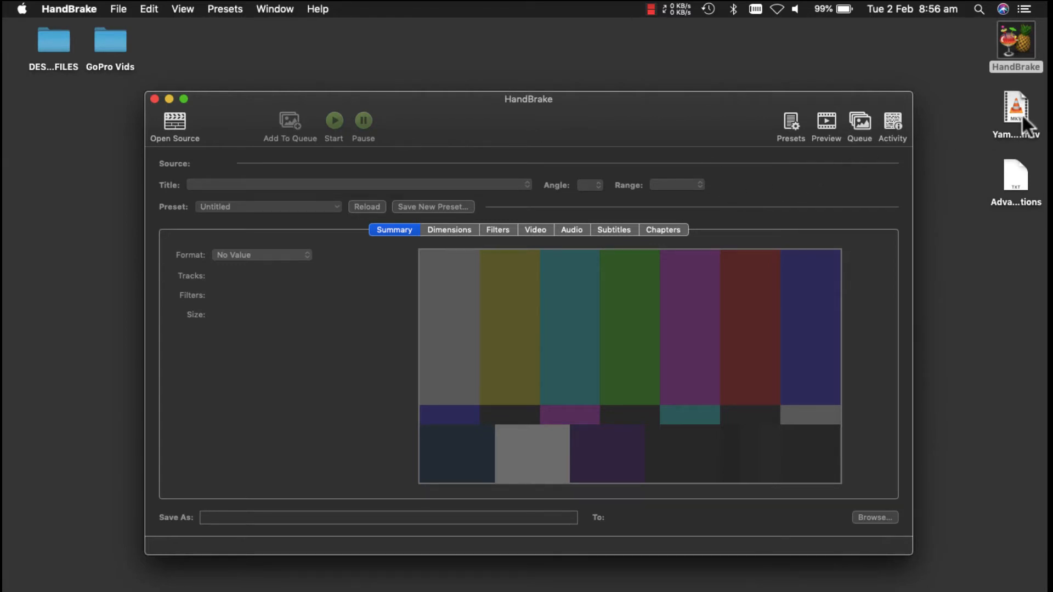
{"action": "left_click_drag", "start_coordinate": [1015, 105], "coordinate": [529, 350]}
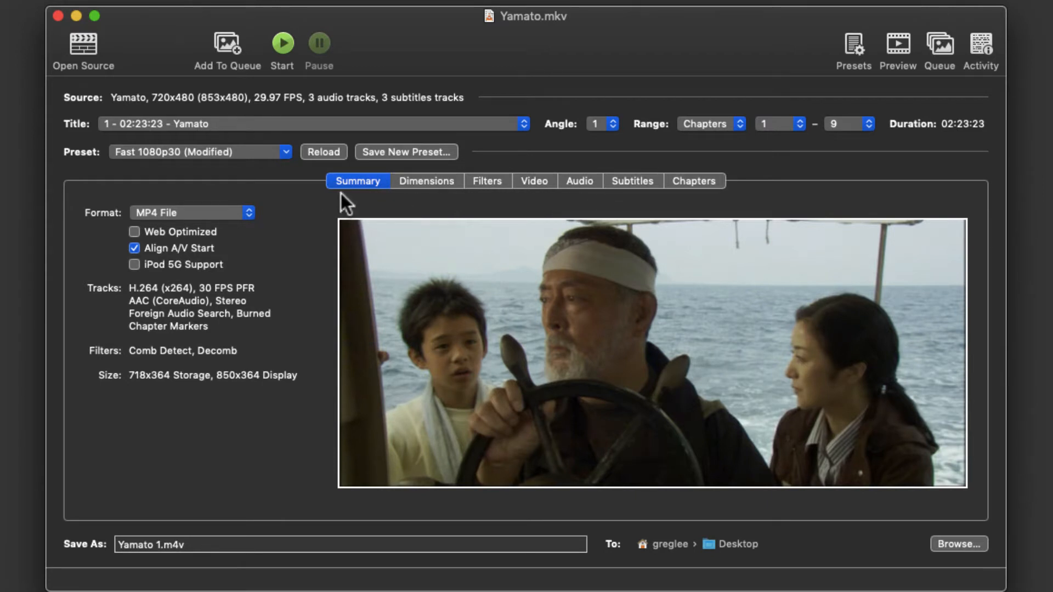
Set the output format to MKV File and review the dimension and filter settings.
{"action": "left_click", "coordinate": [251, 216]}
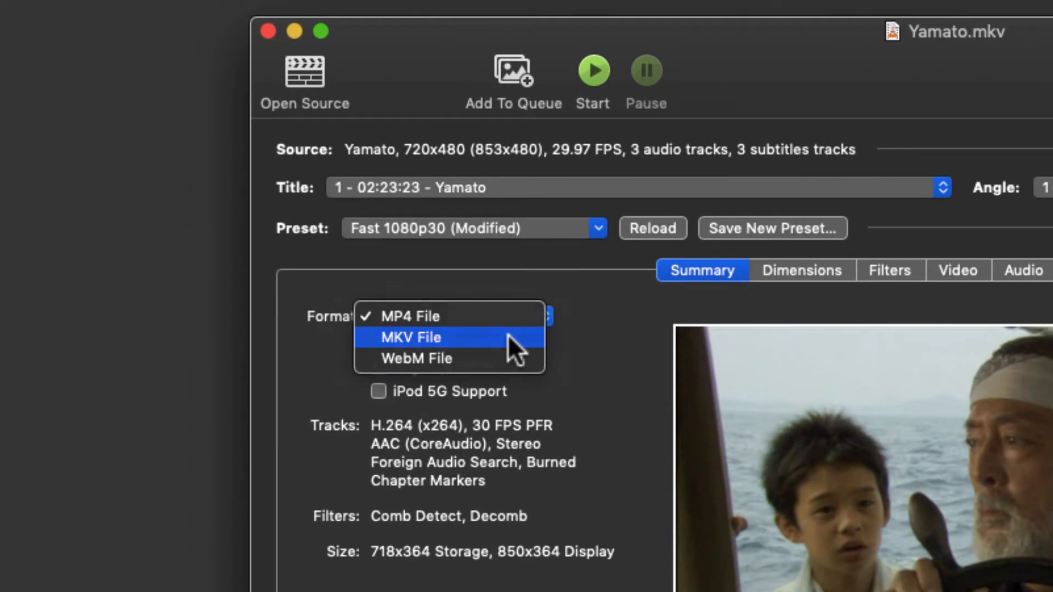
{"action": "left_click", "coordinate": [508, 336]}
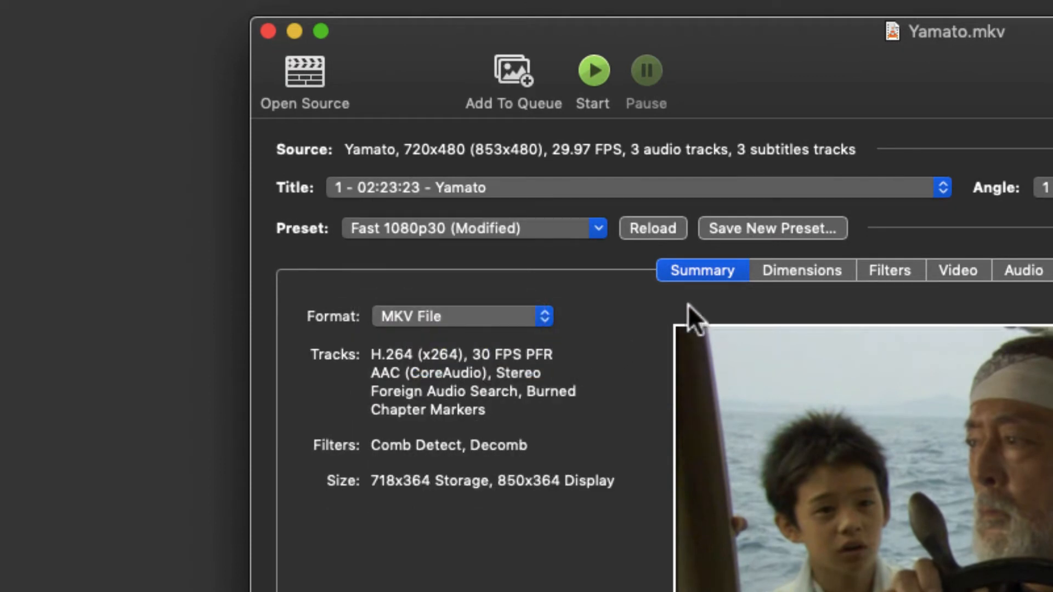
{"action": "left_click", "coordinate": [790, 274]}
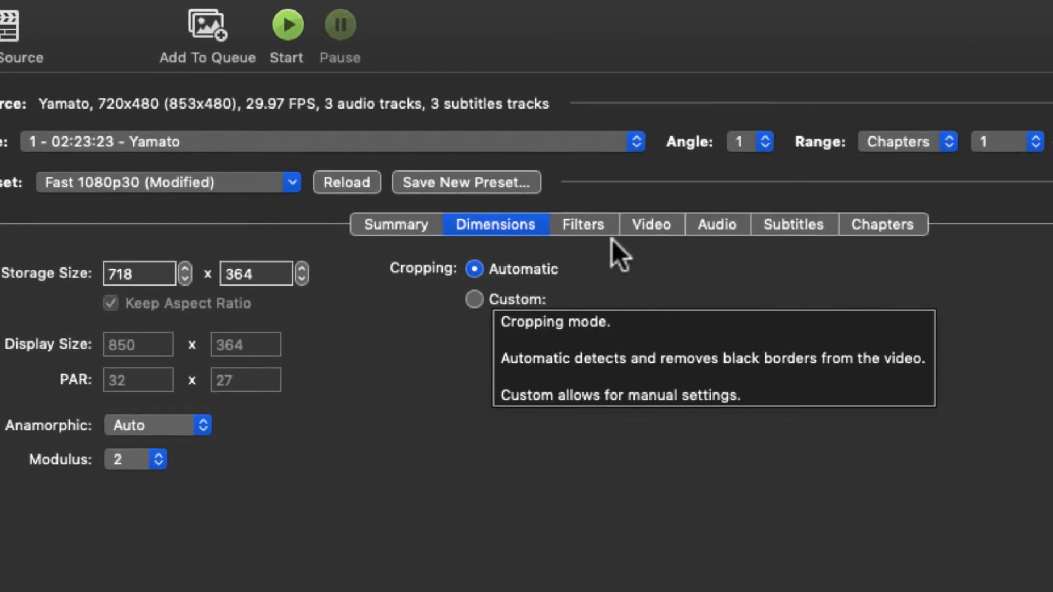
{"action": "left_click", "coordinate": [583, 224]}
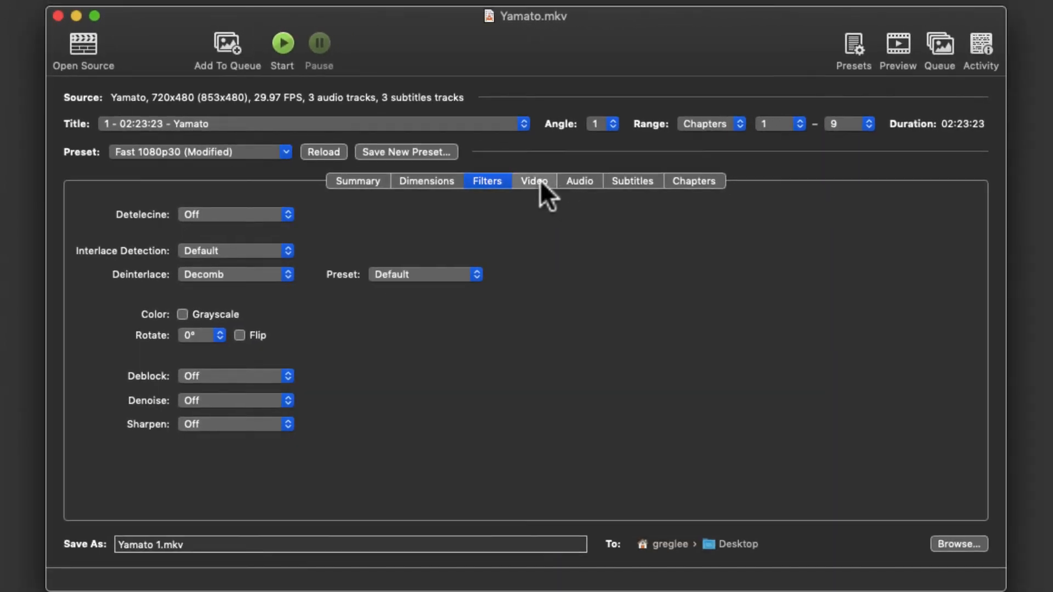
Set the video encoder to H.265 (x265) with the framerate Same as source and Constant Framerate.
{"action": "left_click", "coordinate": [534, 181]}
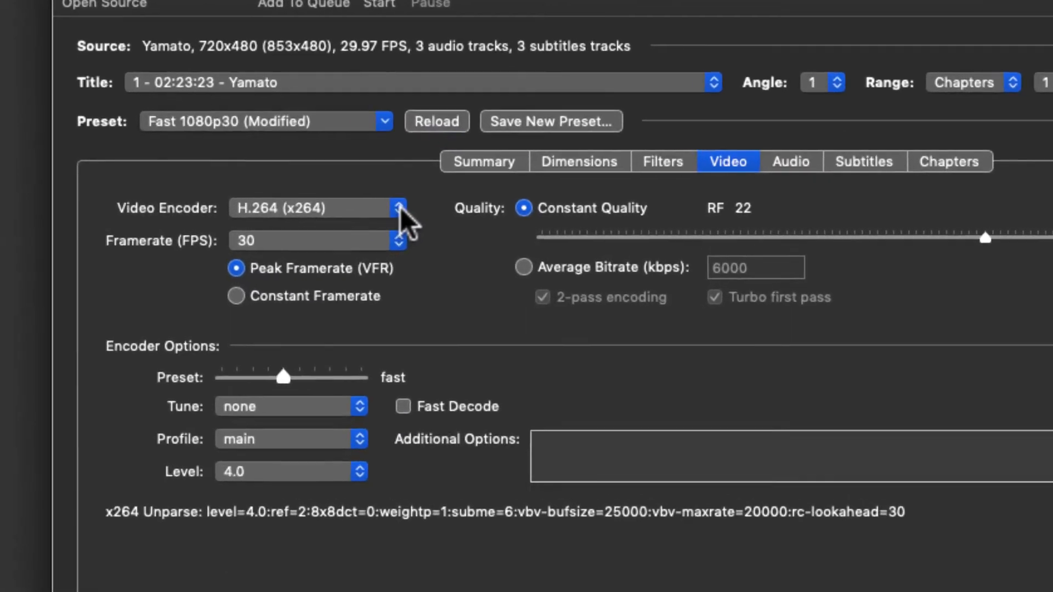
{"action": "left_click", "coordinate": [296, 215]}
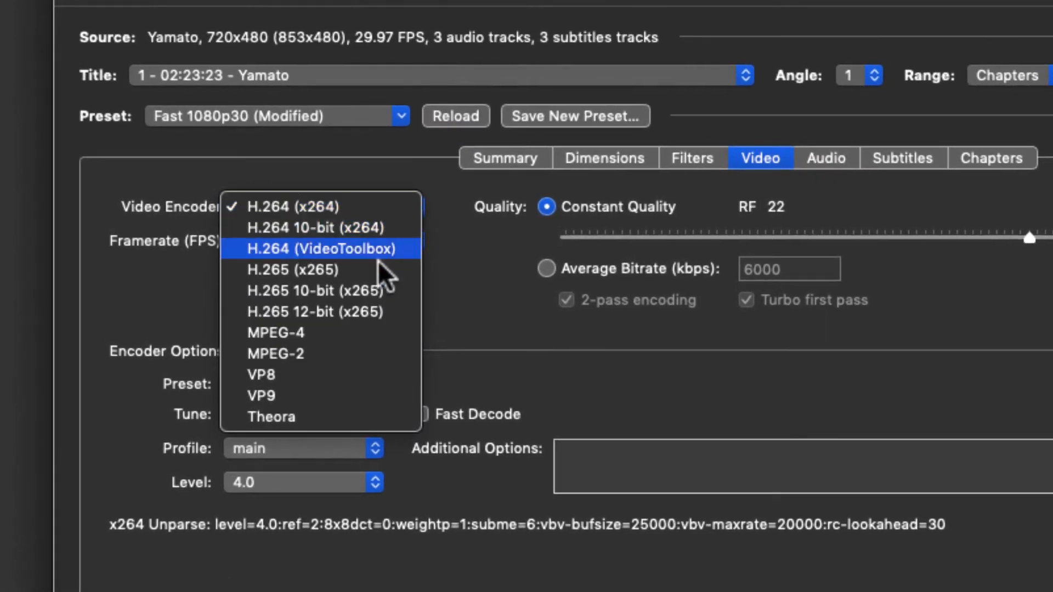
{"action": "left_click", "coordinate": [341, 270]}
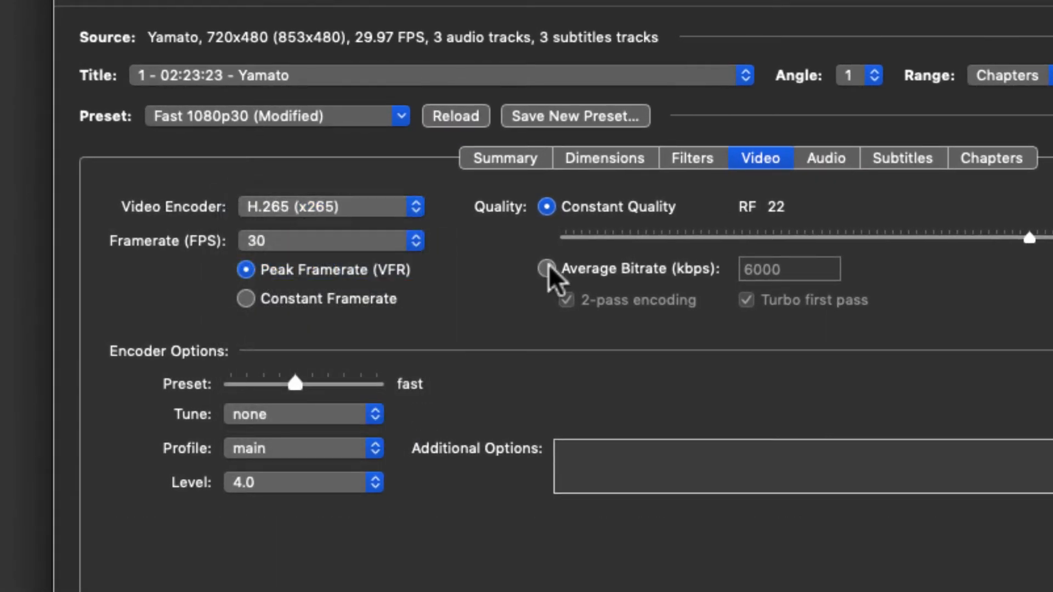
{"action": "left_click", "coordinate": [415, 239]}
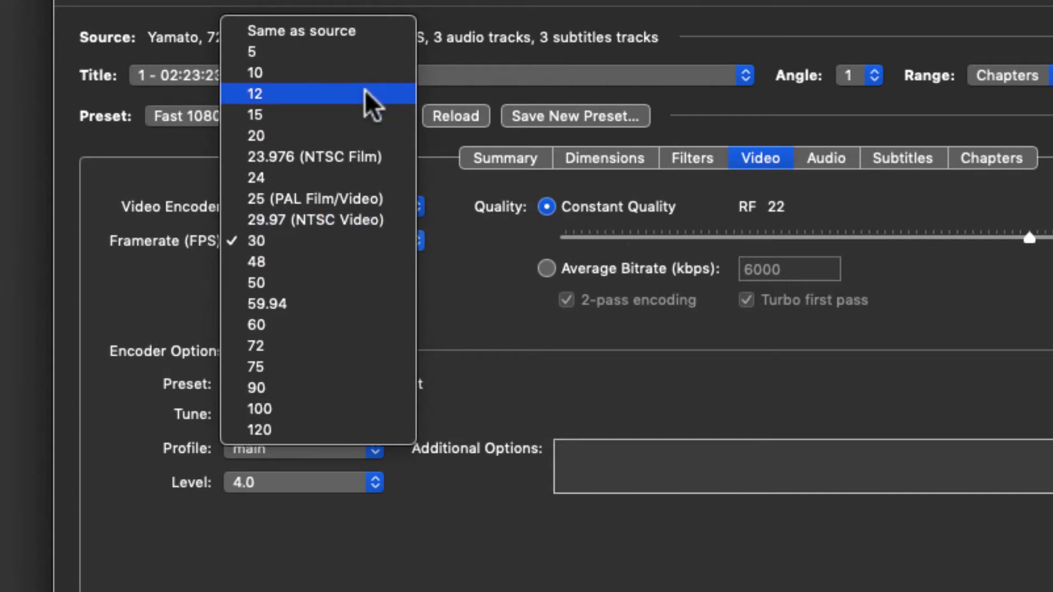
{"action": "left_click", "coordinate": [340, 32]}
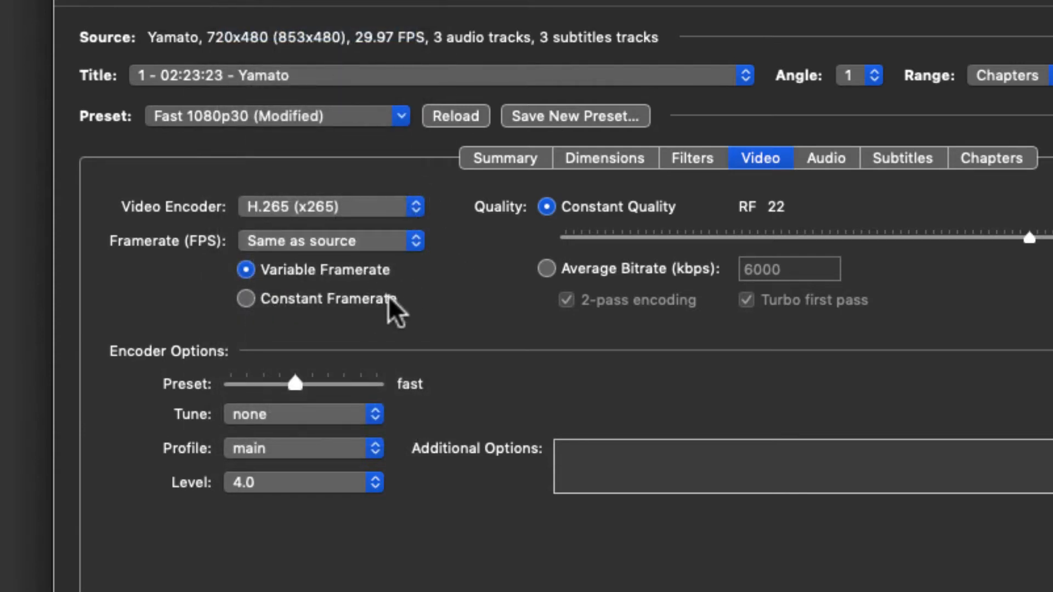
{"action": "left_click", "coordinate": [245, 299]}
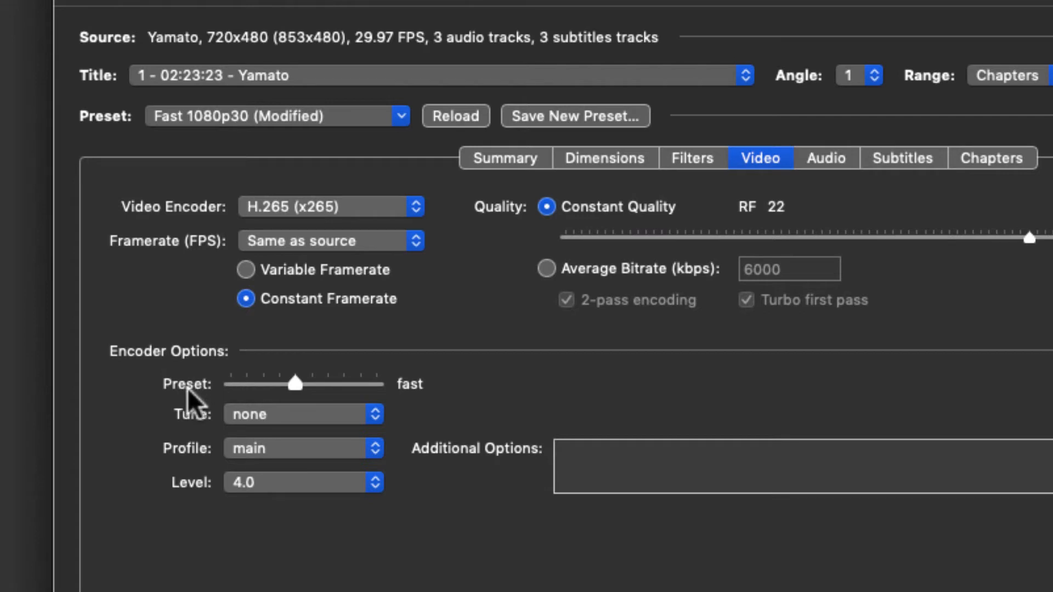
Set the encoder options to the medium preset and level 4.1.
{"action": "left_click_drag", "start_coordinate": [298, 383], "coordinate": [310, 383]}
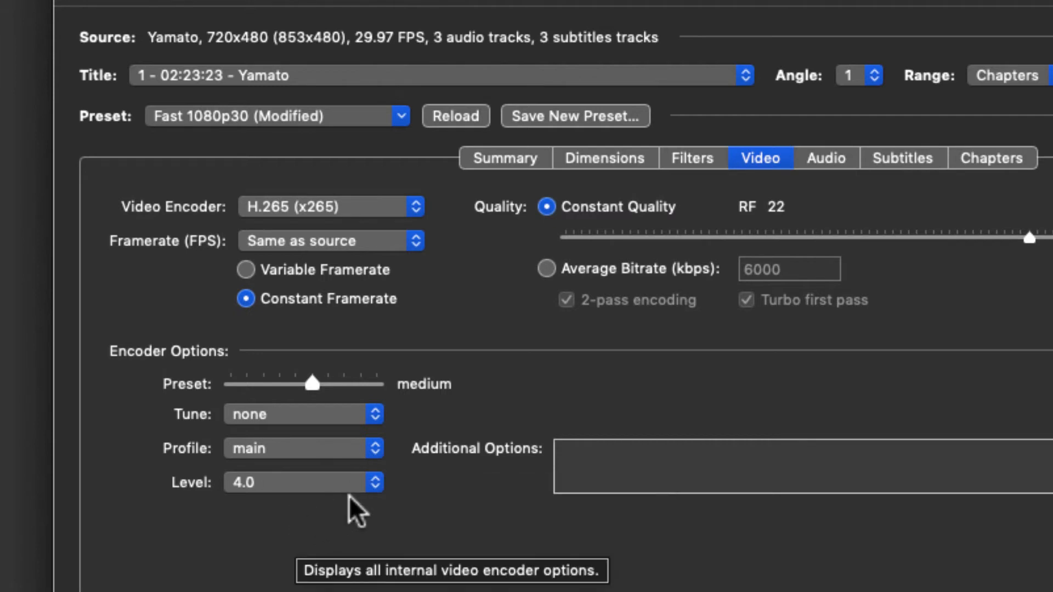
{"action": "left_click", "coordinate": [375, 483]}
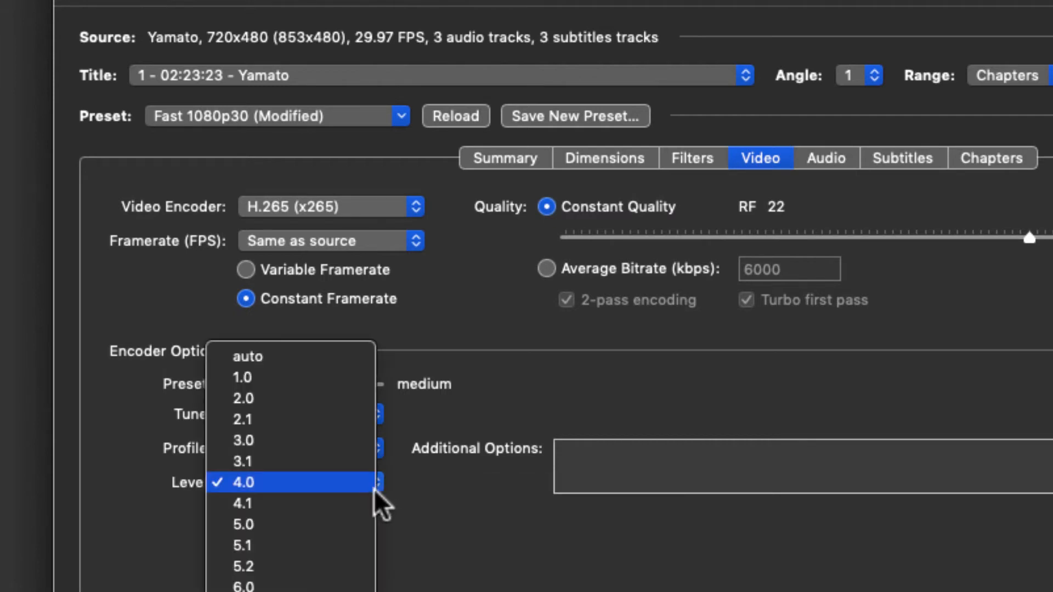
{"action": "left_click", "coordinate": [347, 502]}
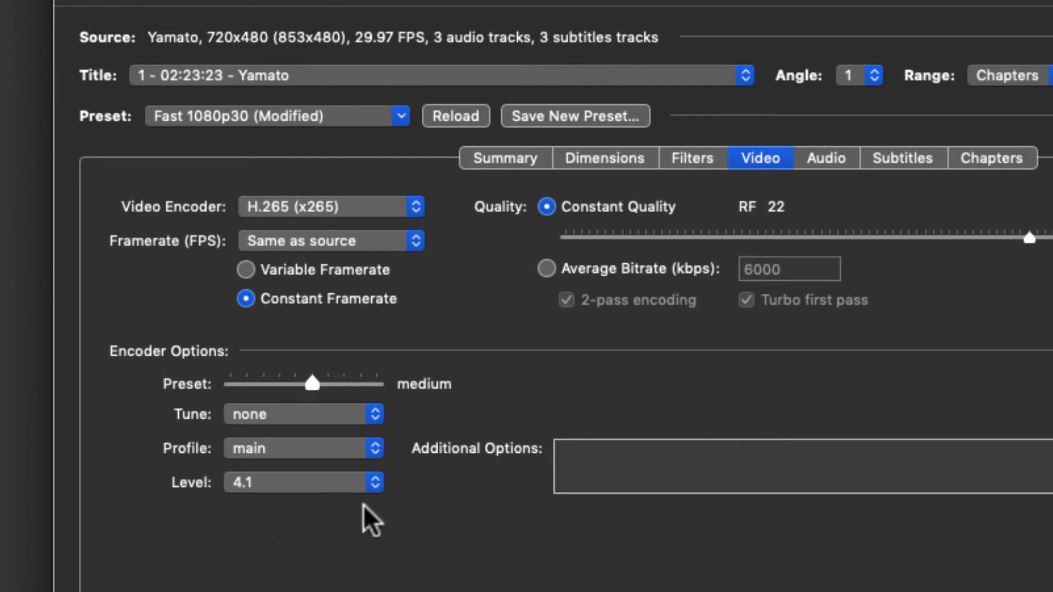
{"action": "left_click", "coordinate": [373, 490]}
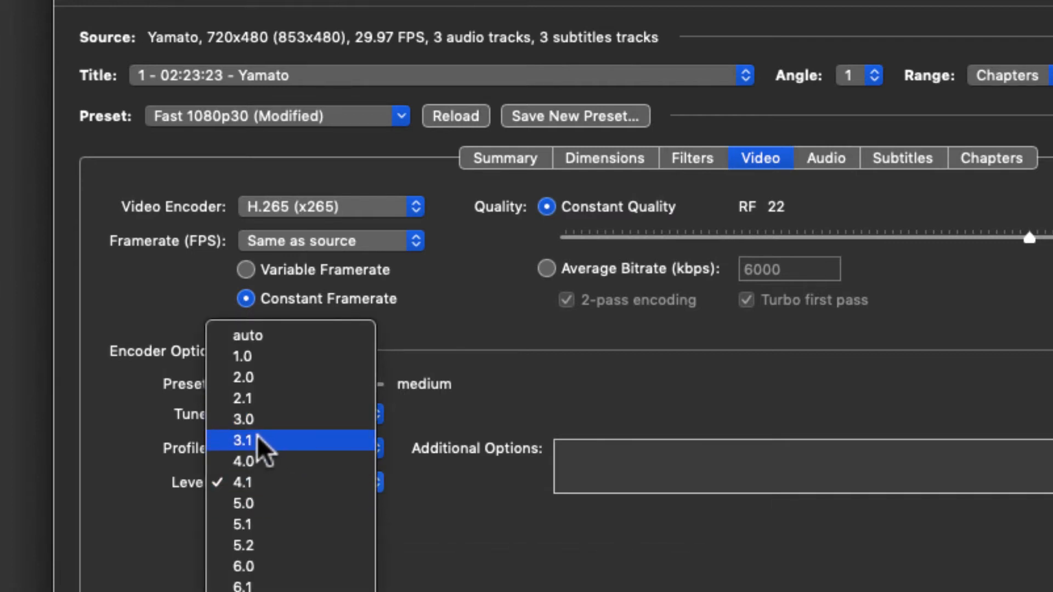
{"action": "left_click", "coordinate": [304, 484]}
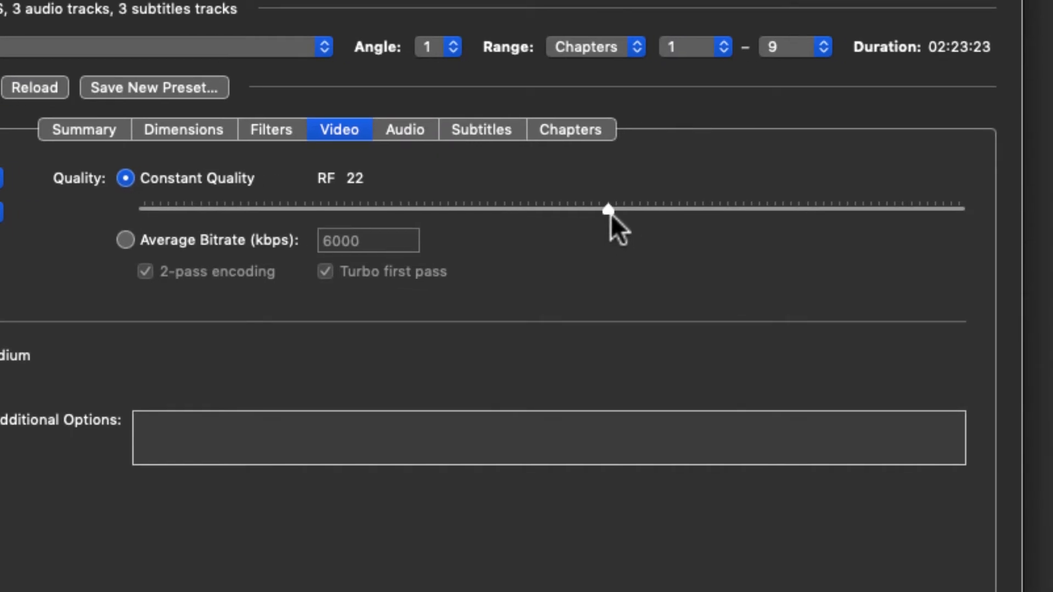
Set the constant quality of the video to RF 20.
{"action": "left_click_drag", "start_coordinate": [606, 207], "coordinate": [637, 197]}
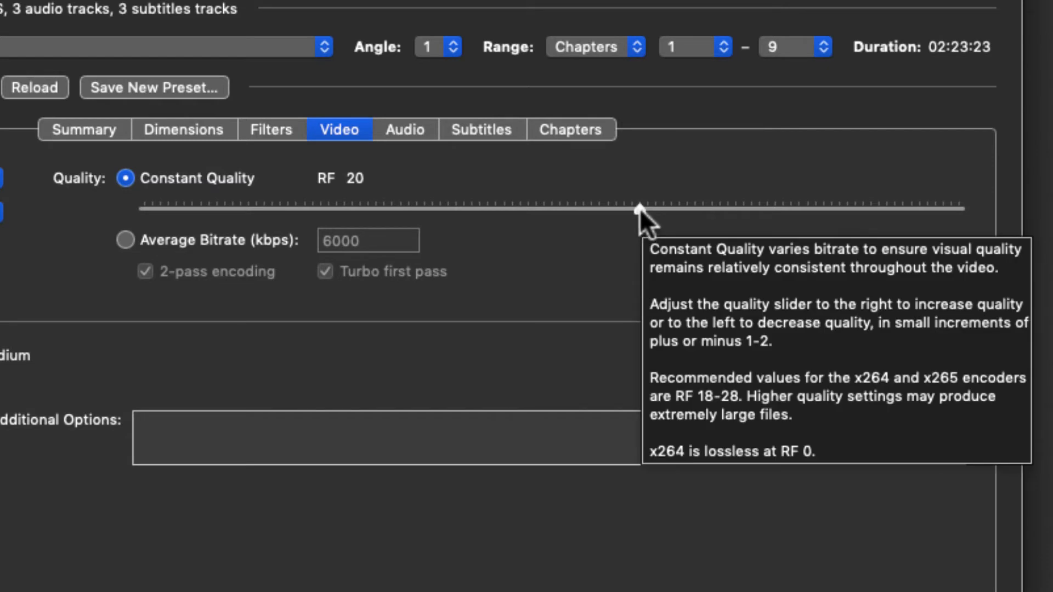
{"action": "left_click_drag", "start_coordinate": [640, 209], "coordinate": [576, 210]}
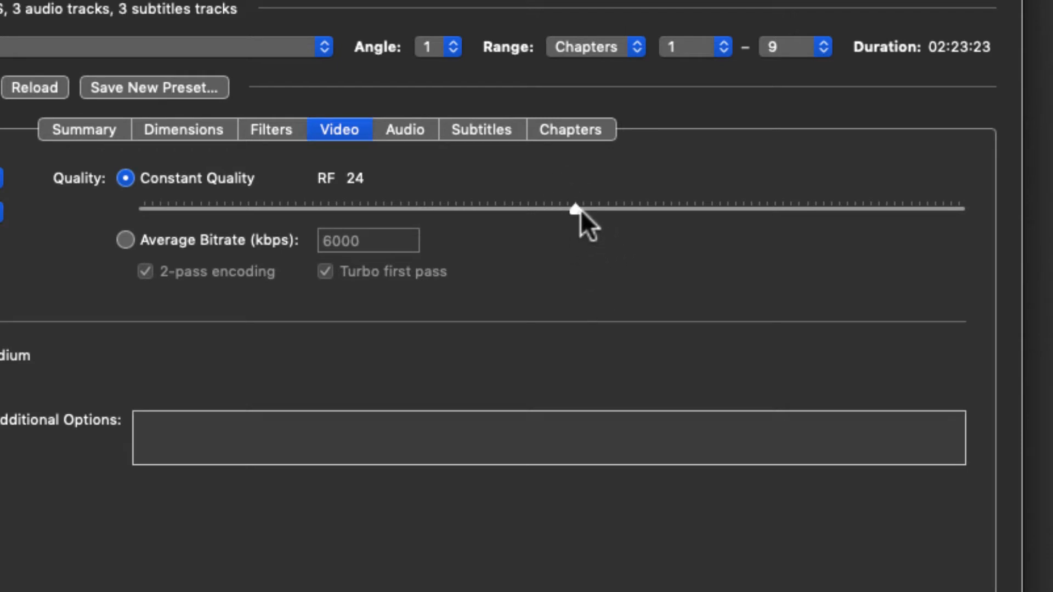
{"action": "left_click_drag", "start_coordinate": [576, 208], "coordinate": [646, 210]}
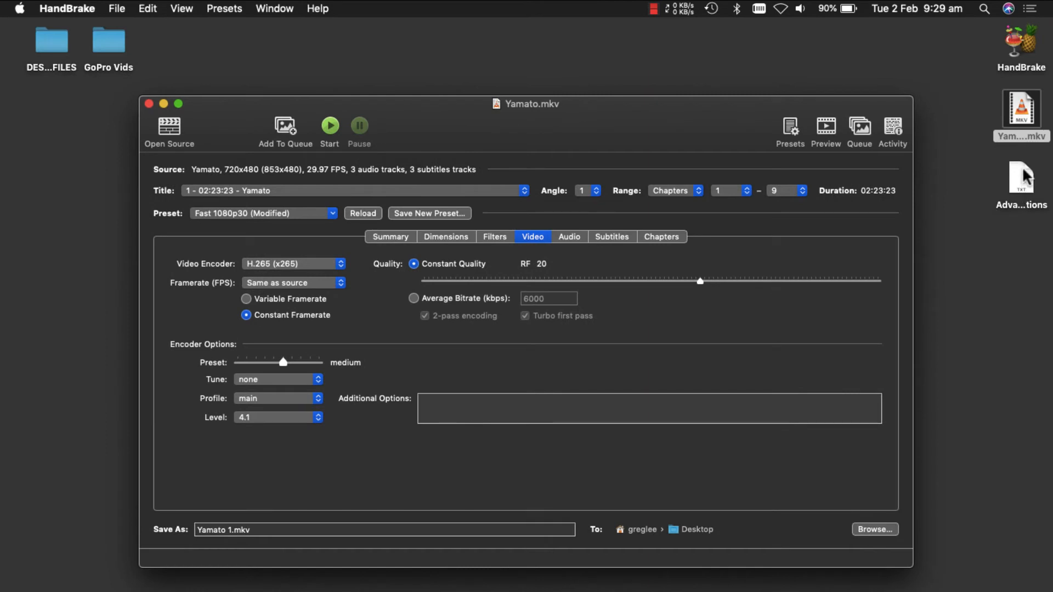
Copy strong-intra-smoothing=0:rect=0:aq-mode=1 from the Advanced Options text file into the video encoder's Additional Options.
{"action": "double_click", "coordinate": [1023, 177]}
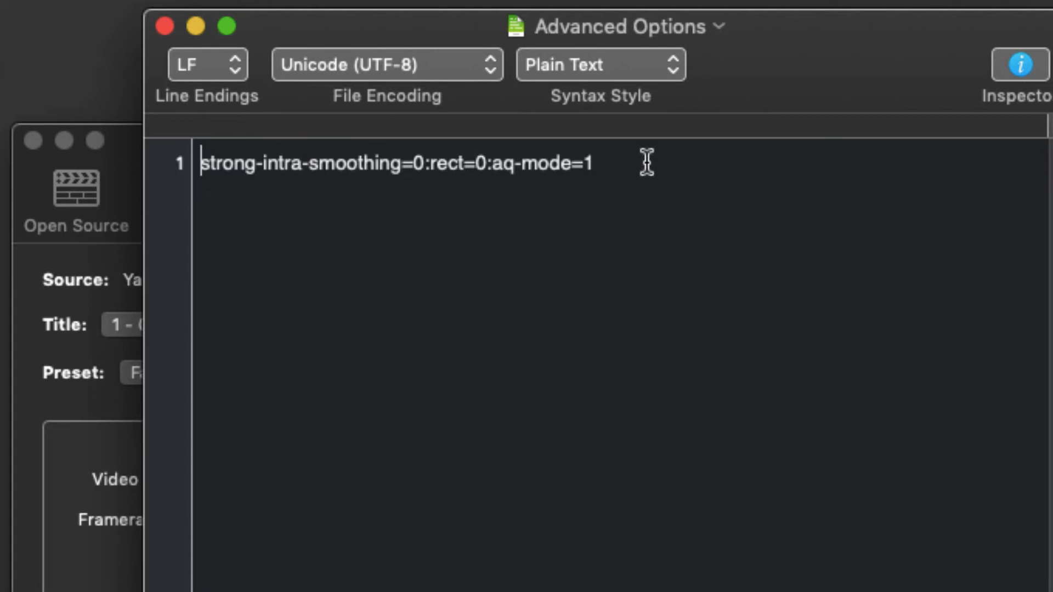
{"action": "left_click_drag", "start_coordinate": [647, 162], "coordinate": [198, 165]}
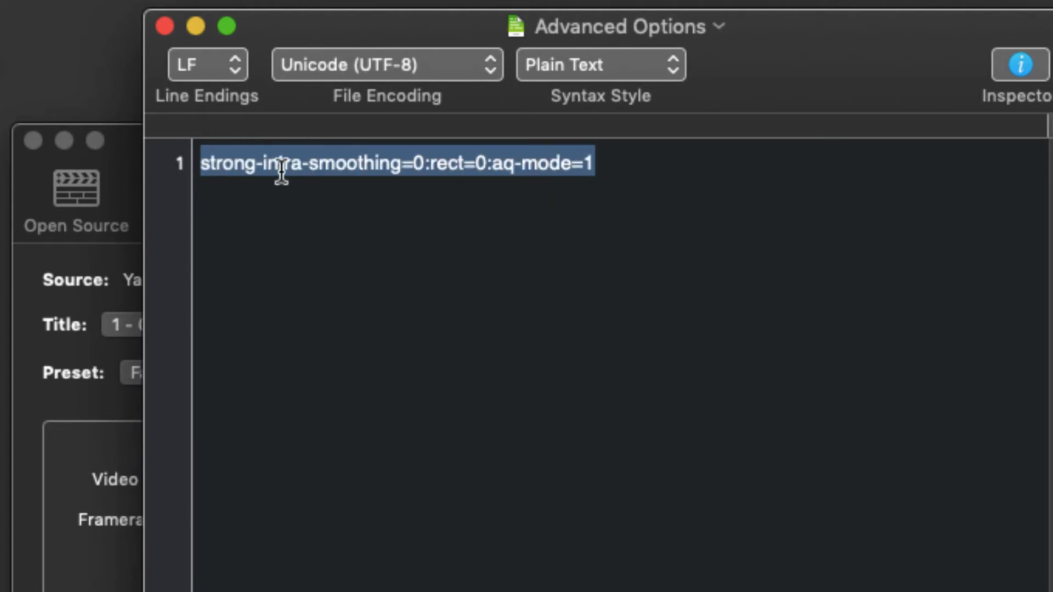
{"action": "right_click", "coordinate": [333, 162]}
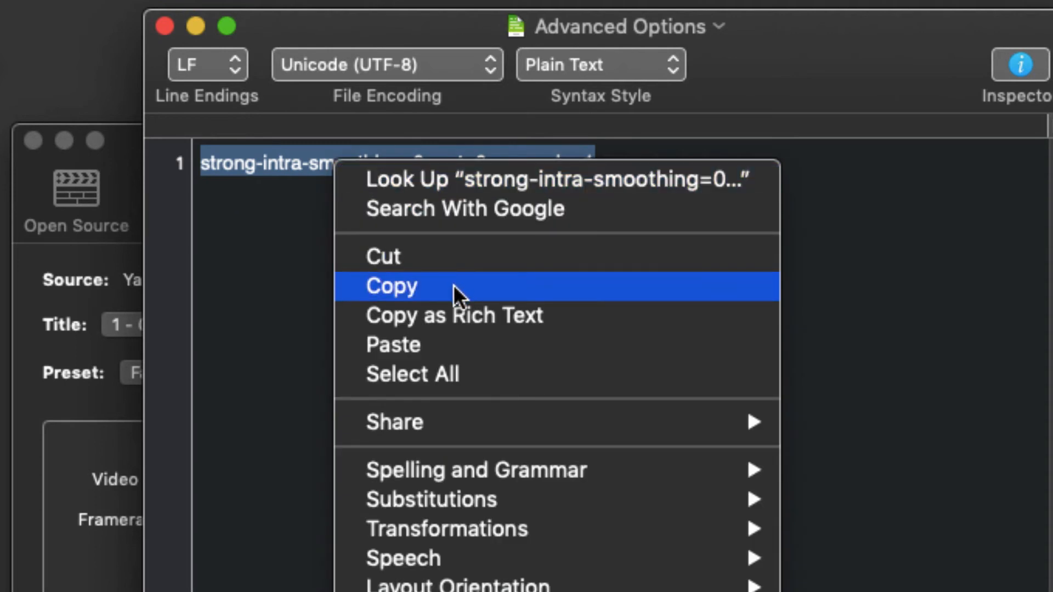
{"action": "left_click", "coordinate": [453, 284]}
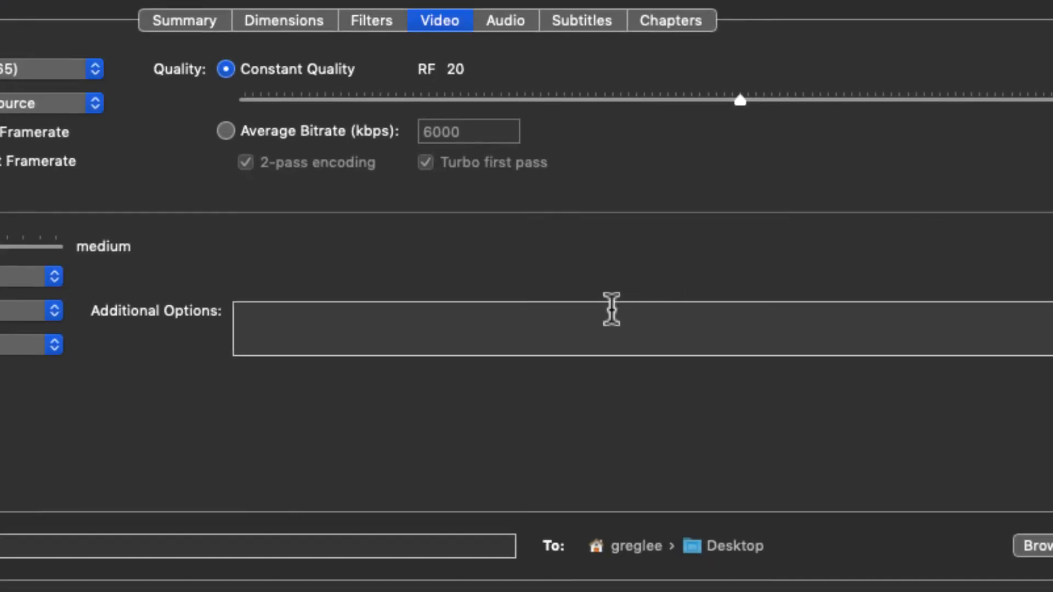
{"action": "left_click", "coordinate": [493, 313]}
{"action": "right_click", "coordinate": [493, 311]}
{"action": "left_click", "coordinate": [551, 380]}
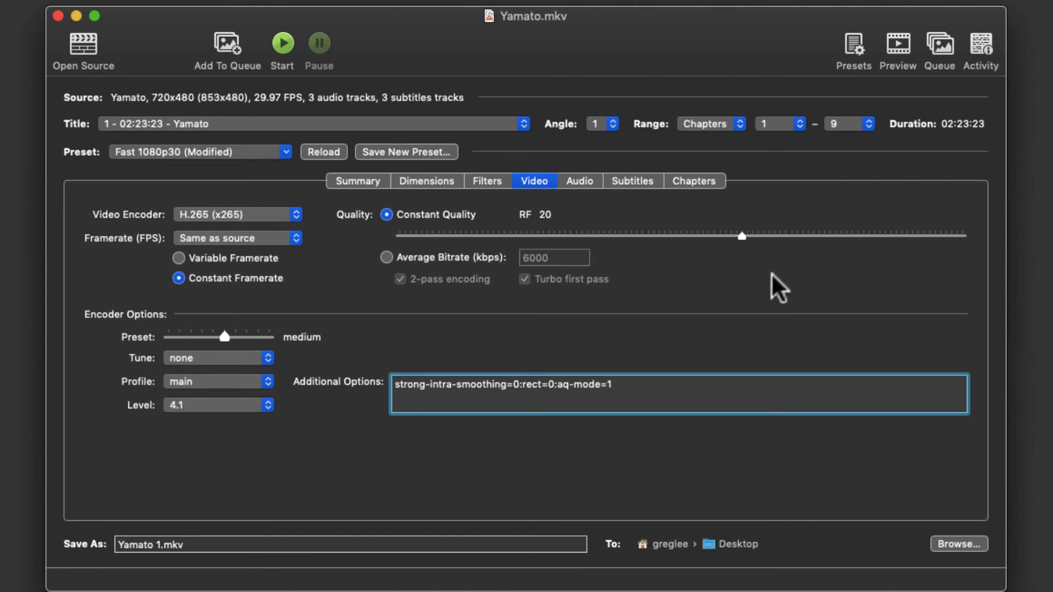
Choose 0: 日本語 (AC3) (5.1 ch) (448 kbps) as the first audio track and None as the second.
{"action": "left_click", "coordinate": [580, 181]}
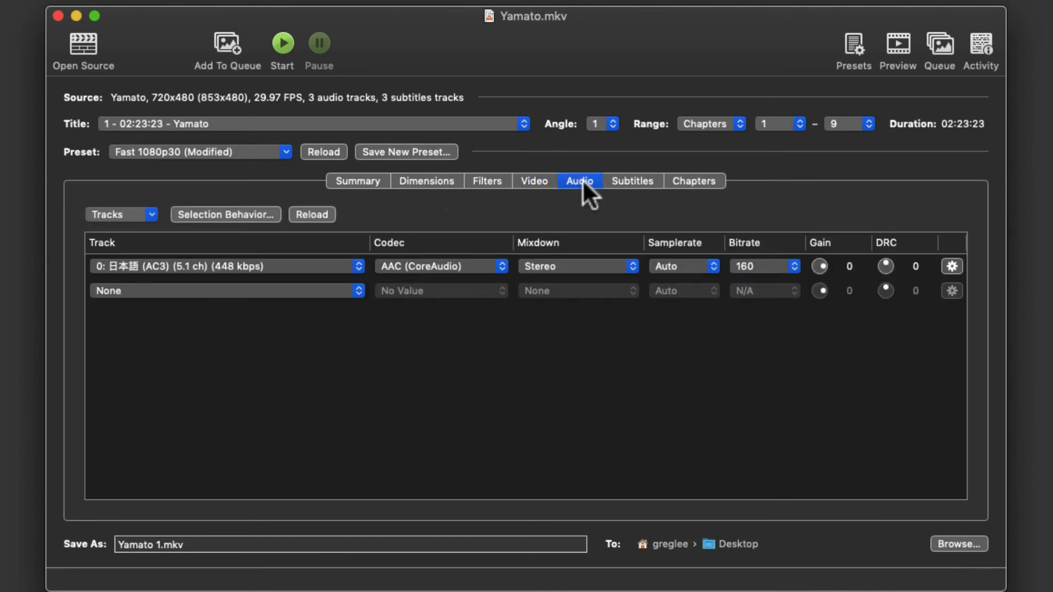
{"action": "left_click", "coordinate": [357, 267]}
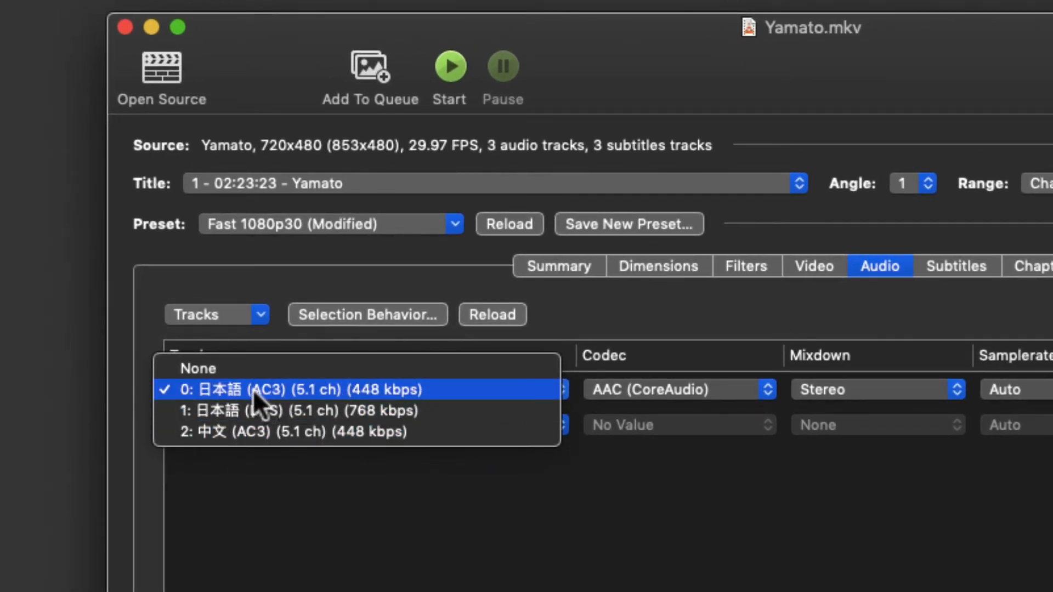
{"action": "left_click", "coordinate": [302, 390]}
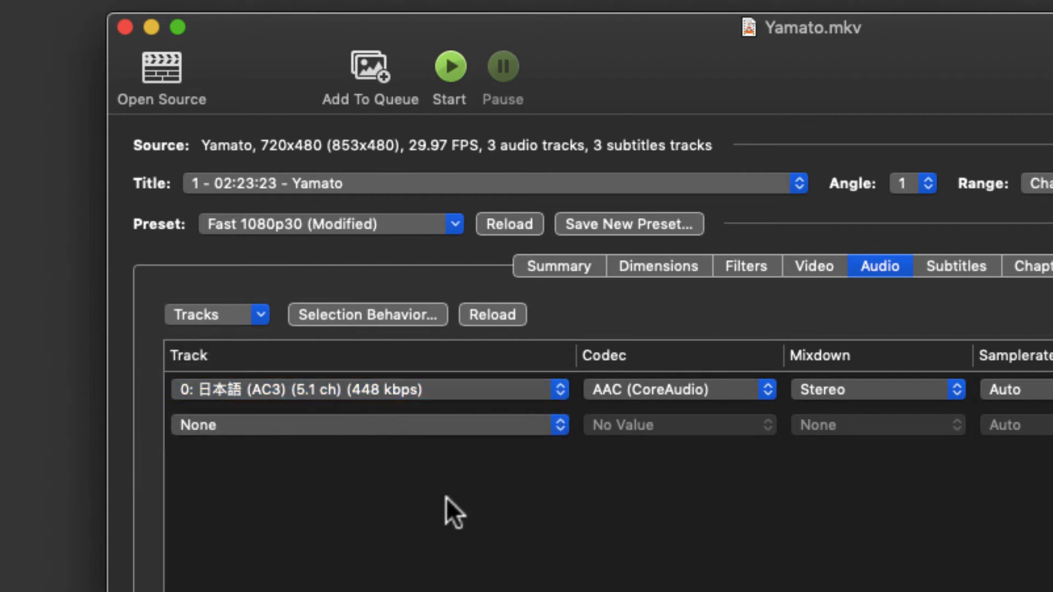
{"action": "left_click", "coordinate": [559, 426]}
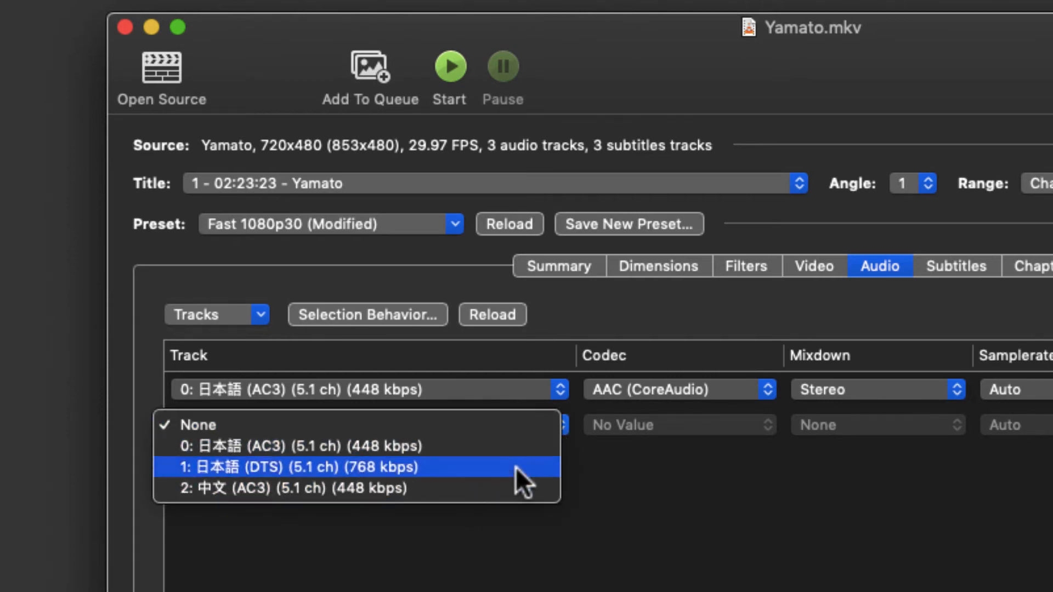
{"action": "left_click", "coordinate": [209, 426]}
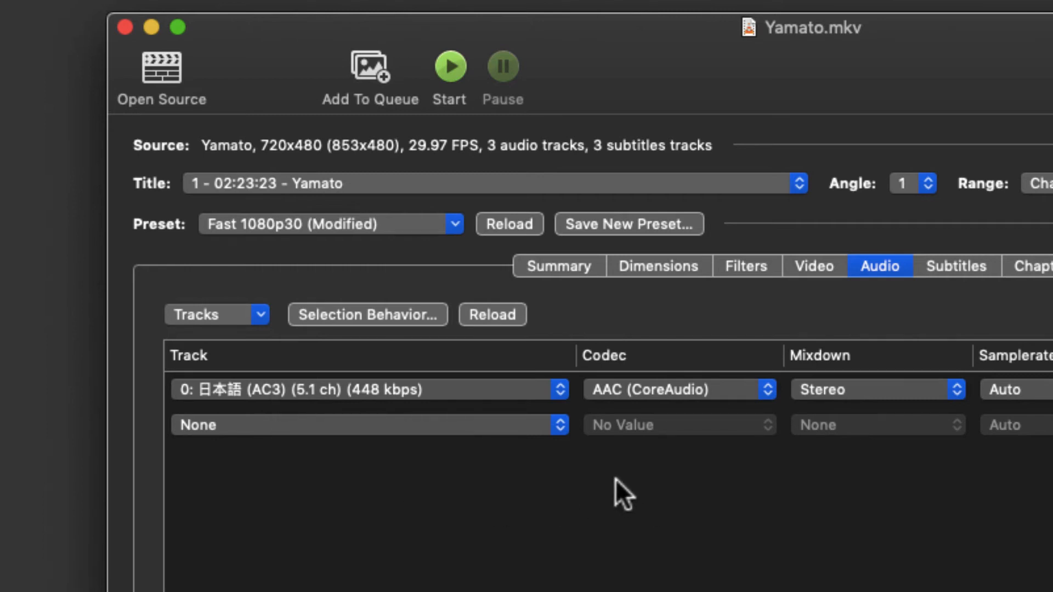
Set the codec of the first audio track to AC3 Passthru.
{"action": "left_click", "coordinate": [766, 388]}
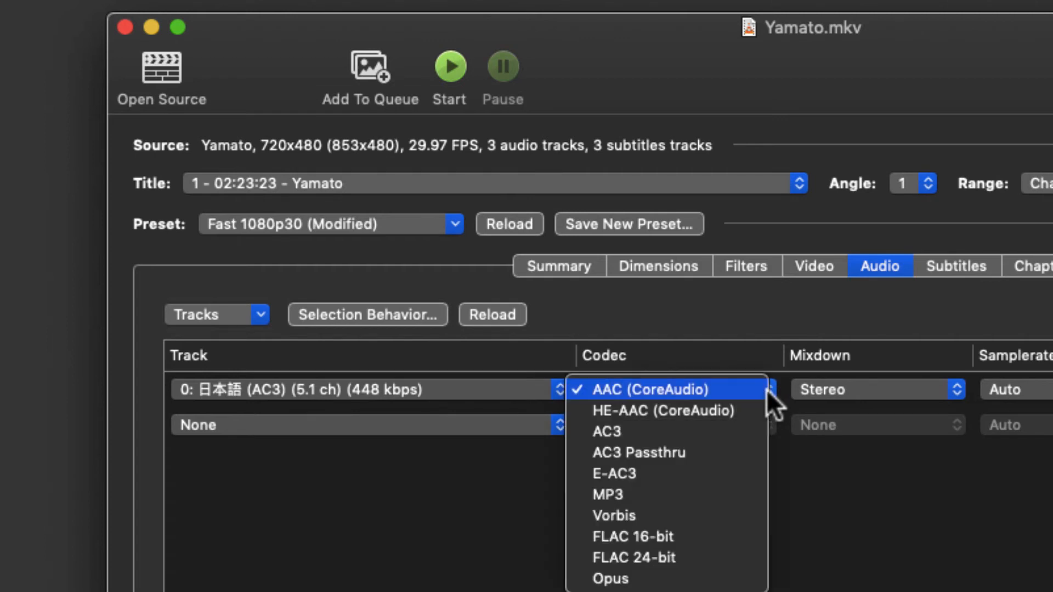
{"action": "left_click", "coordinate": [688, 451]}
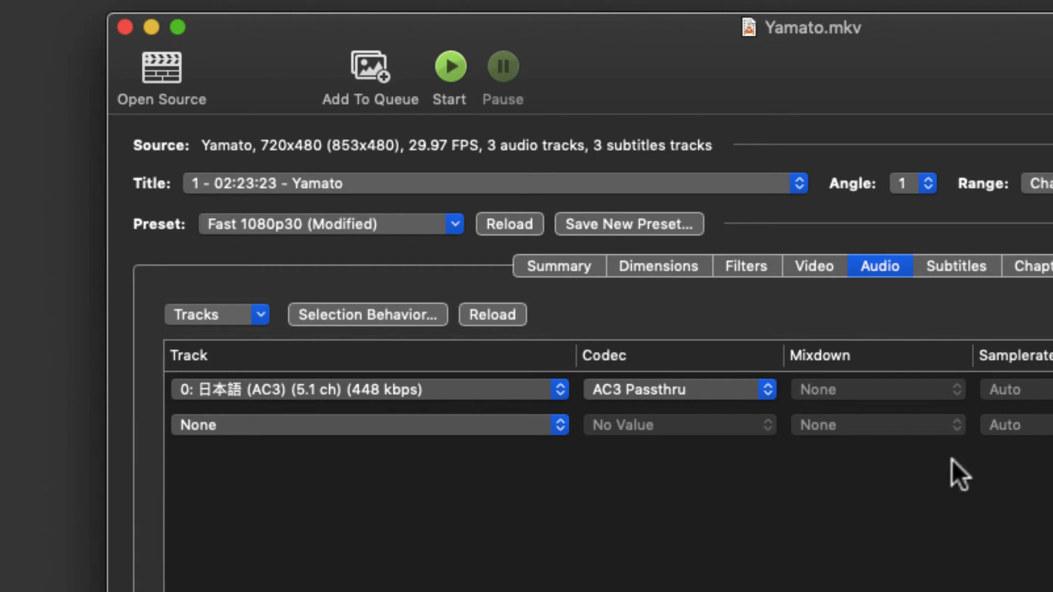
Remove the Foreign Audio Search subtitle track and choose 1: English [VOBSUB] as the only subtitle track.
{"action": "left_click", "coordinate": [957, 267]}
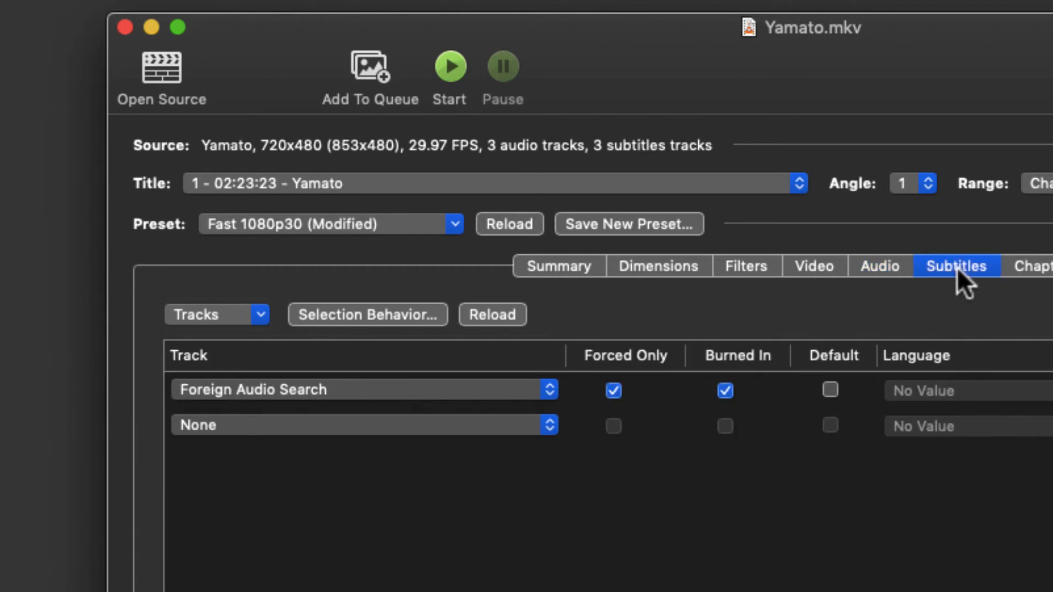
{"action": "left_click", "coordinate": [551, 393]}
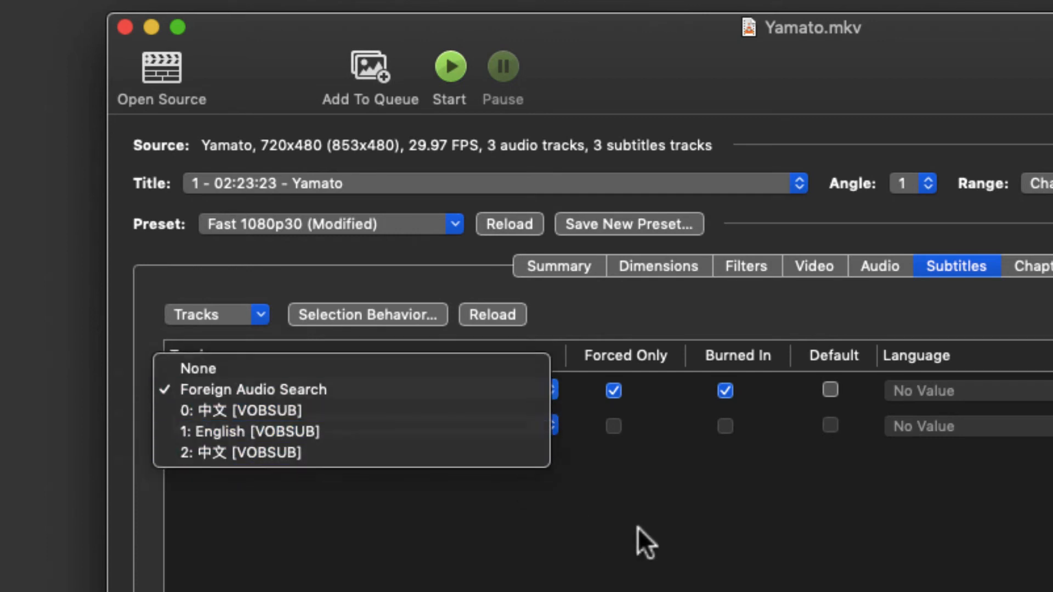
{"action": "left_click", "coordinate": [628, 504]}
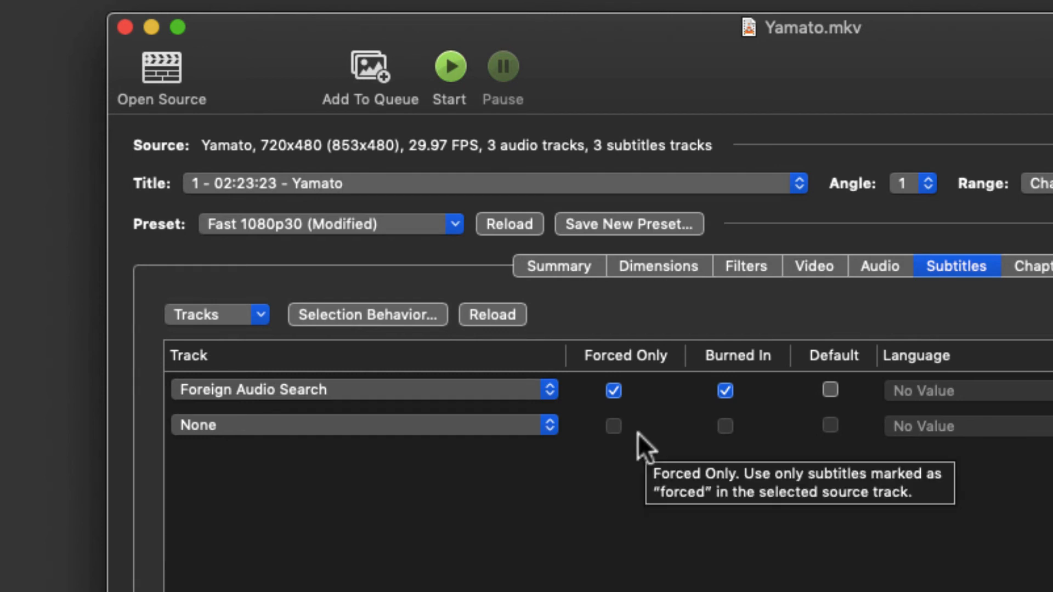
{"action": "left_click", "coordinate": [551, 391]}
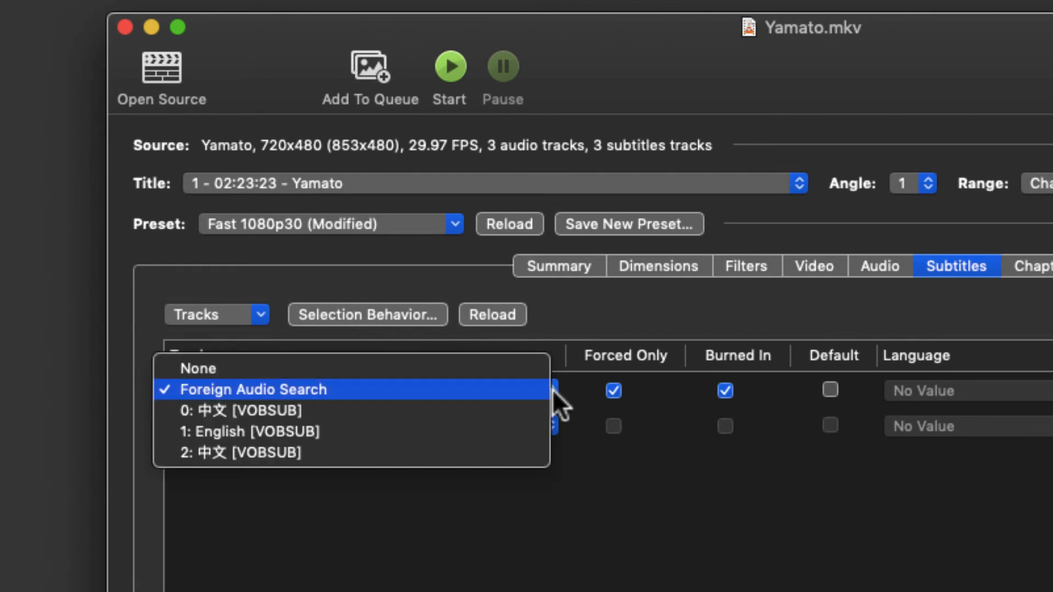
{"action": "left_click", "coordinate": [523, 377]}
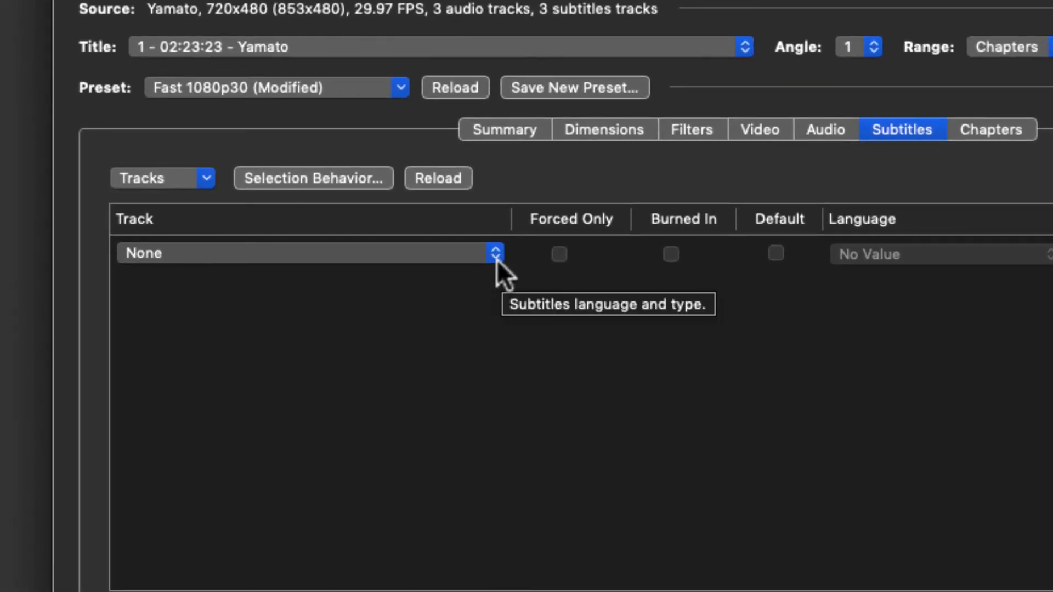
{"action": "left_click", "coordinate": [496, 258]}
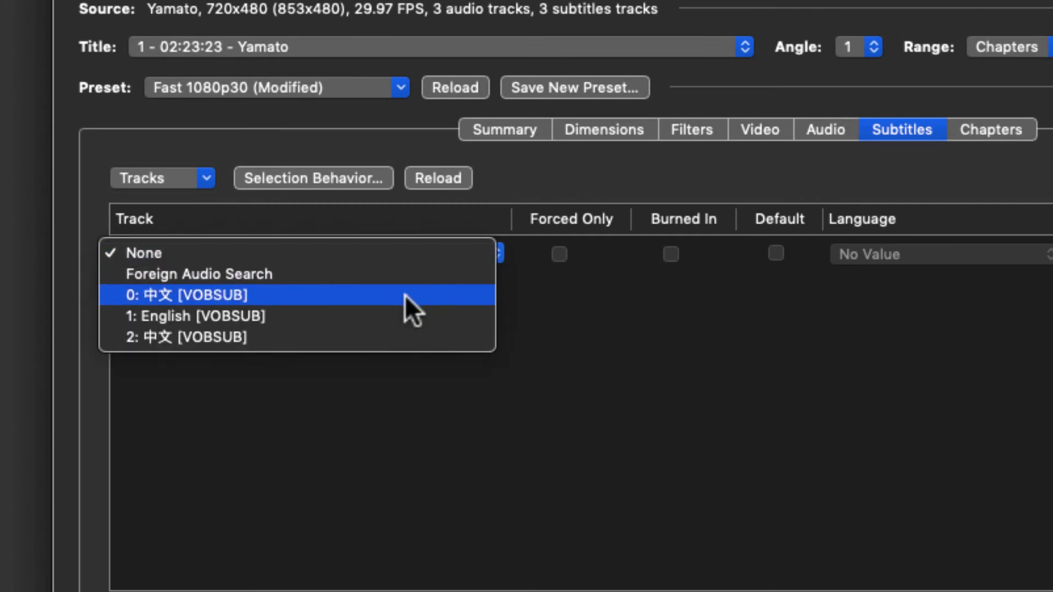
{"action": "left_click", "coordinate": [256, 316]}
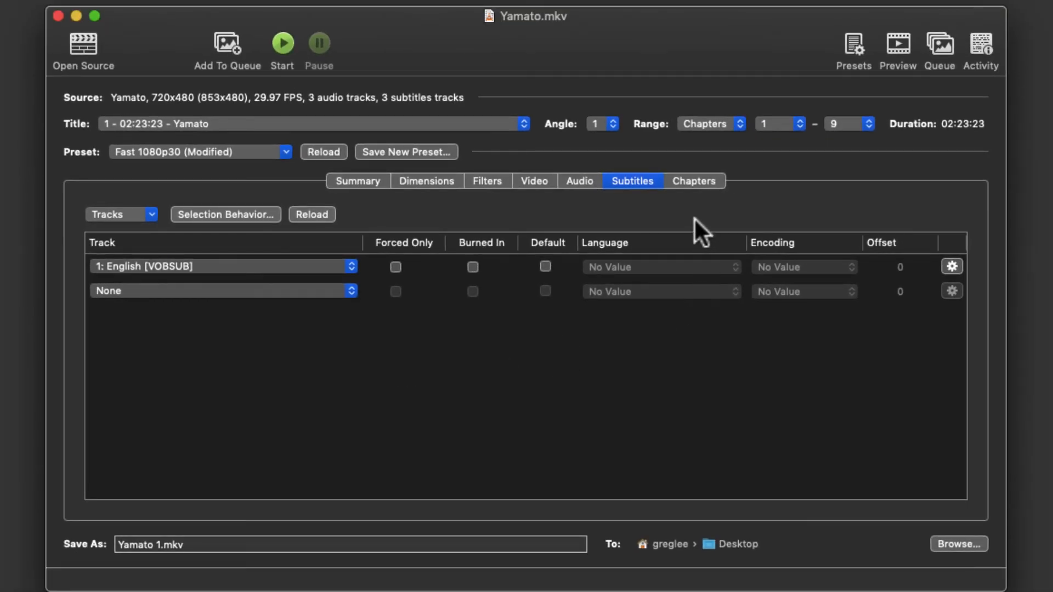
Check the chapter list and the settings summary, and save the settings as a preset named The Webernets Settings in the My Presets category.
{"action": "left_click", "coordinate": [693, 182]}
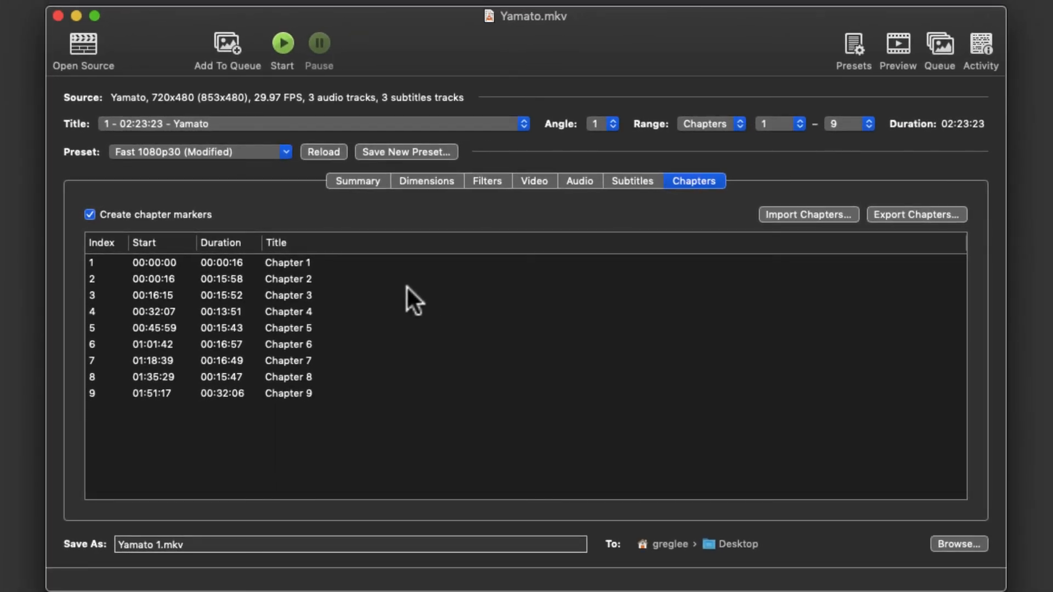
{"action": "left_click", "coordinate": [365, 183]}
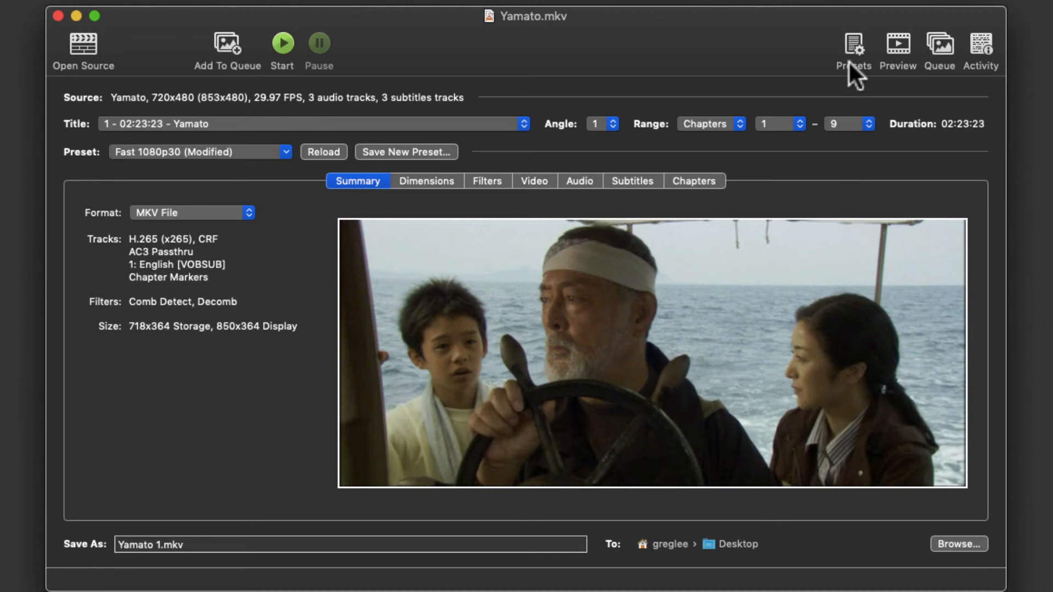
{"action": "left_click", "coordinate": [853, 44]}
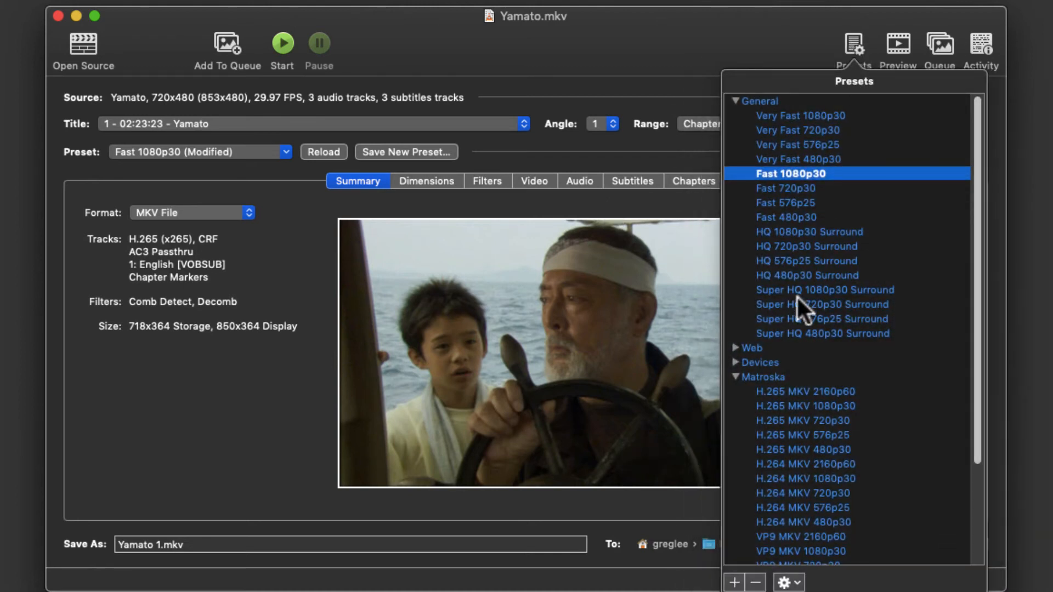
{"action": "left_click", "coordinate": [734, 582]}
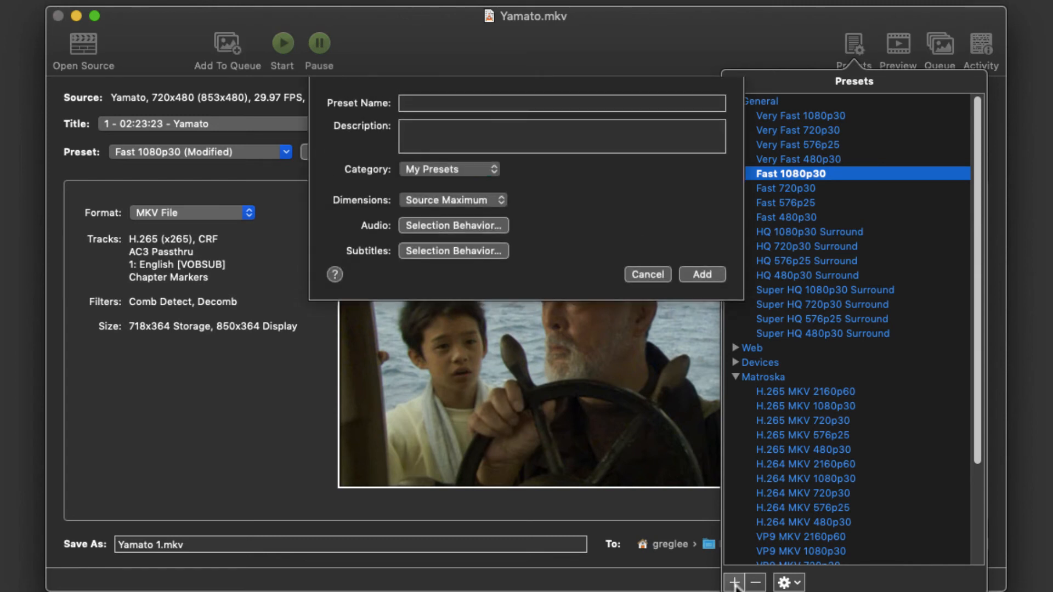
{"action": "type", "text": "Th"}
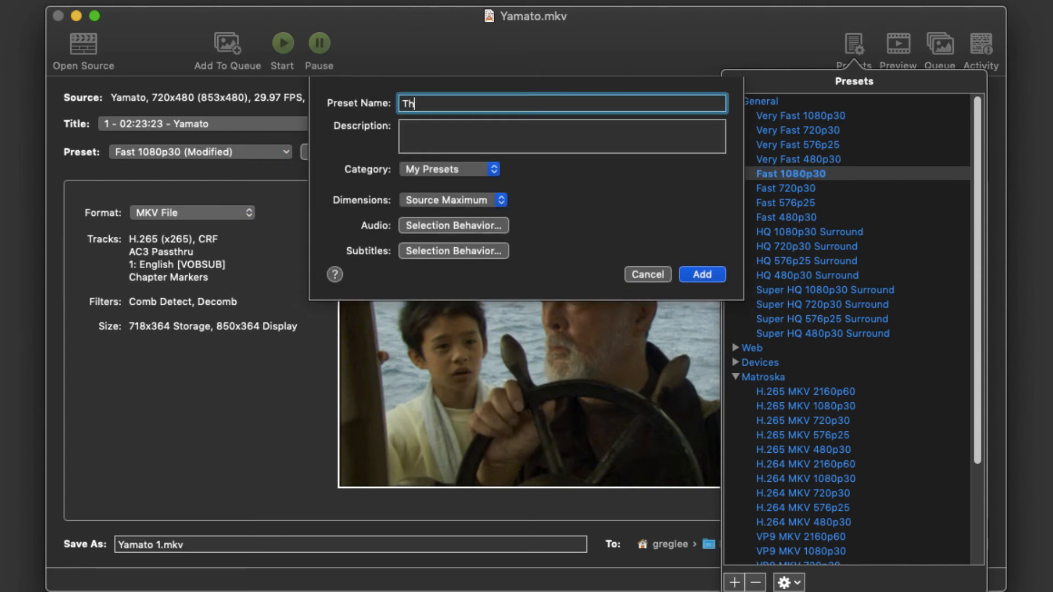
{"action": "type", "text": "e Webernets Settings"}
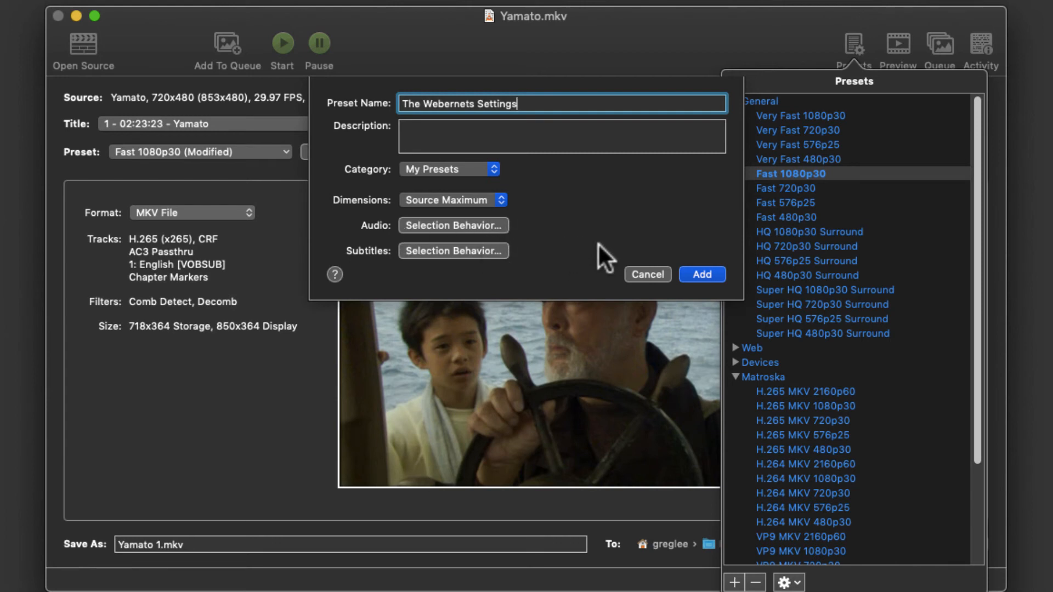
{"action": "left_click", "coordinate": [709, 274]}
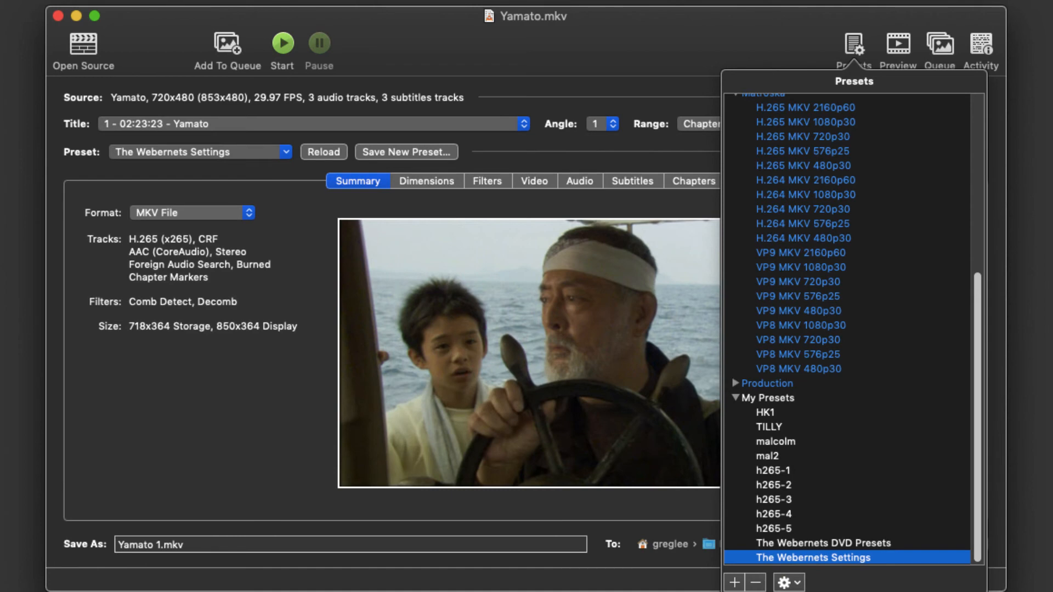
{"action": "left_click", "coordinate": [678, 53]}
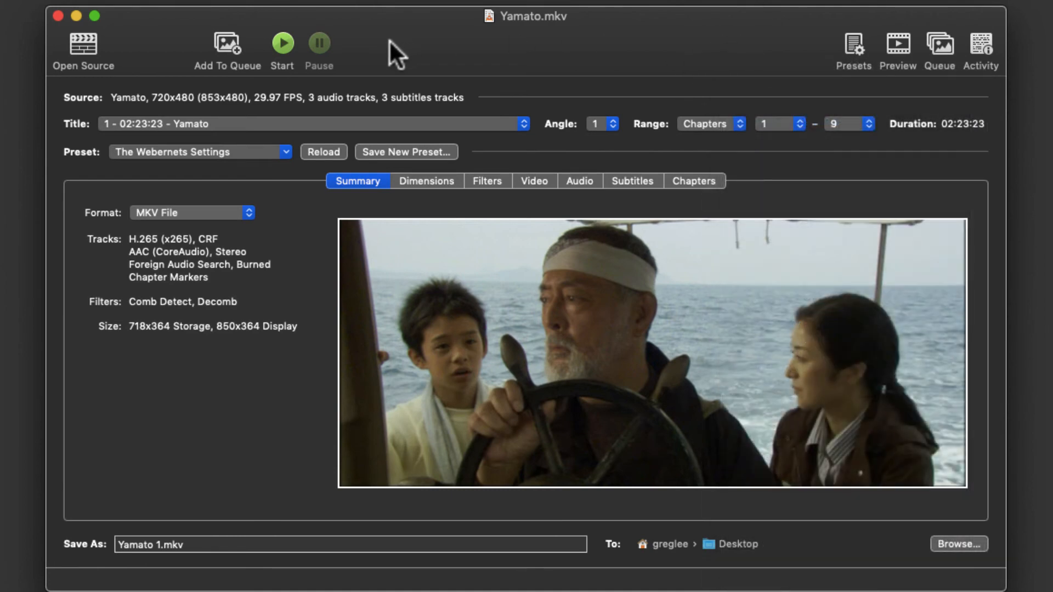
Start encoding the title to Yamato 1.mkv on the desktop.
{"action": "left_click", "coordinate": [282, 43]}
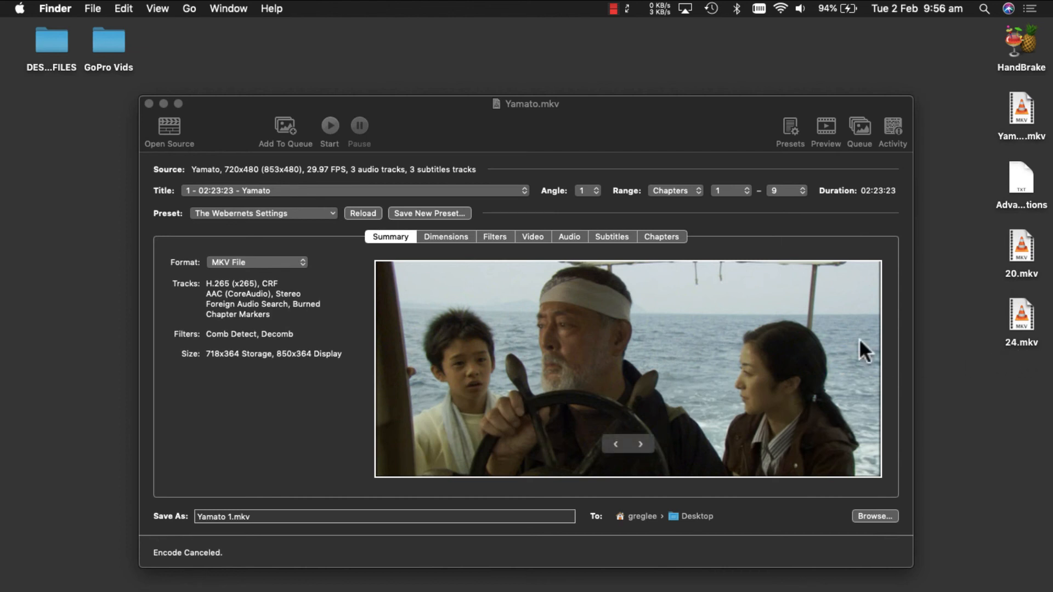
Close the HandBrake window and inspect the media details of 20.mkv and 24.mkv from the desktop in MediaInfo.
{"action": "left_click", "coordinate": [148, 103]}
{"action": "mouse_move", "coordinate": [869, 584]}
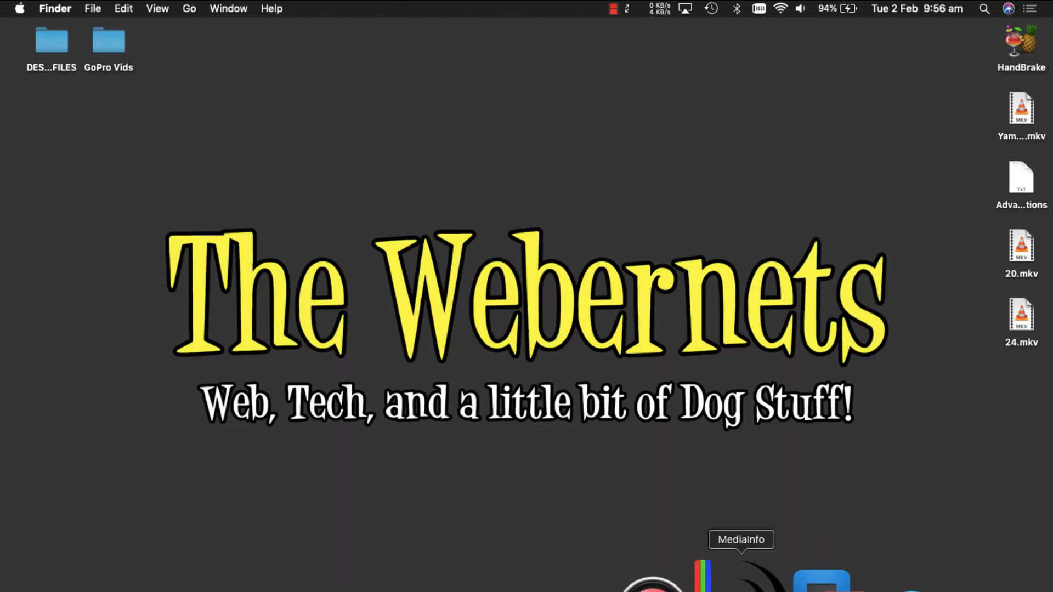
{"action": "left_click", "coordinate": [743, 578]}
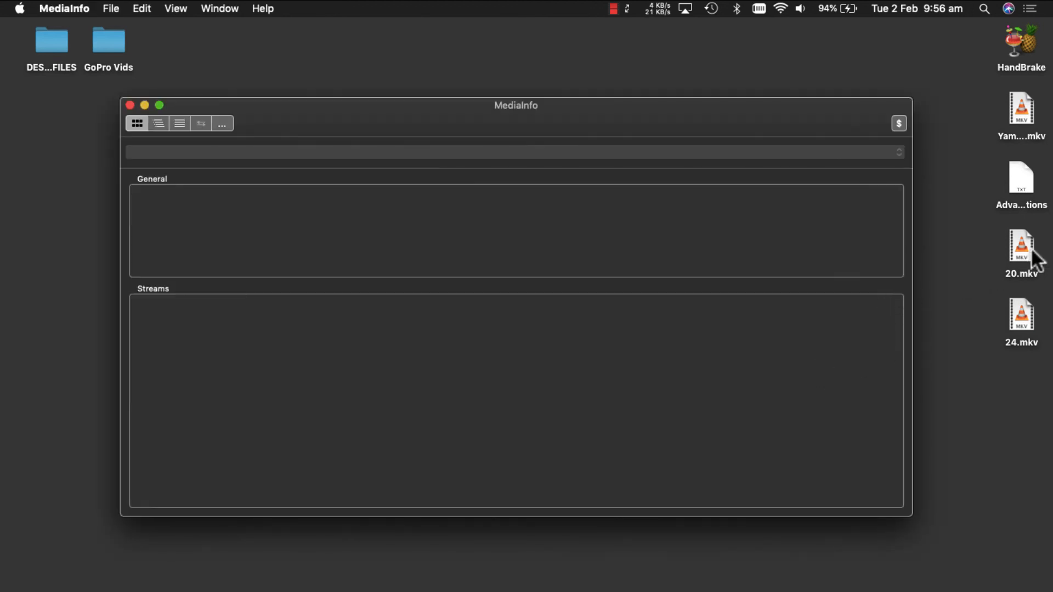
{"action": "left_click_drag", "start_coordinate": [1021, 248], "coordinate": [537, 219]}
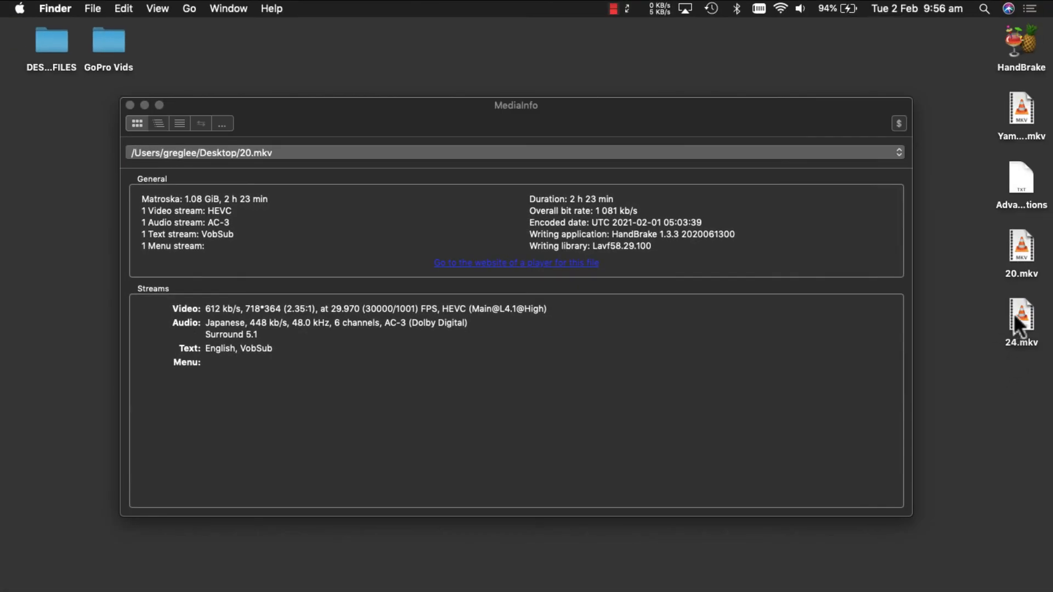
{"action": "left_click_drag", "start_coordinate": [1014, 313], "coordinate": [417, 222]}
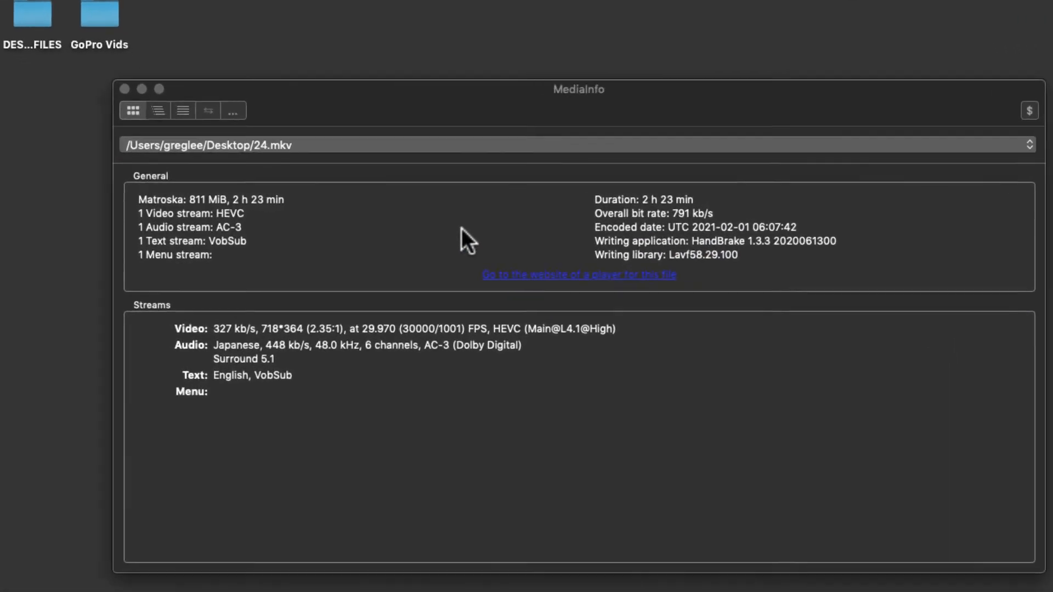